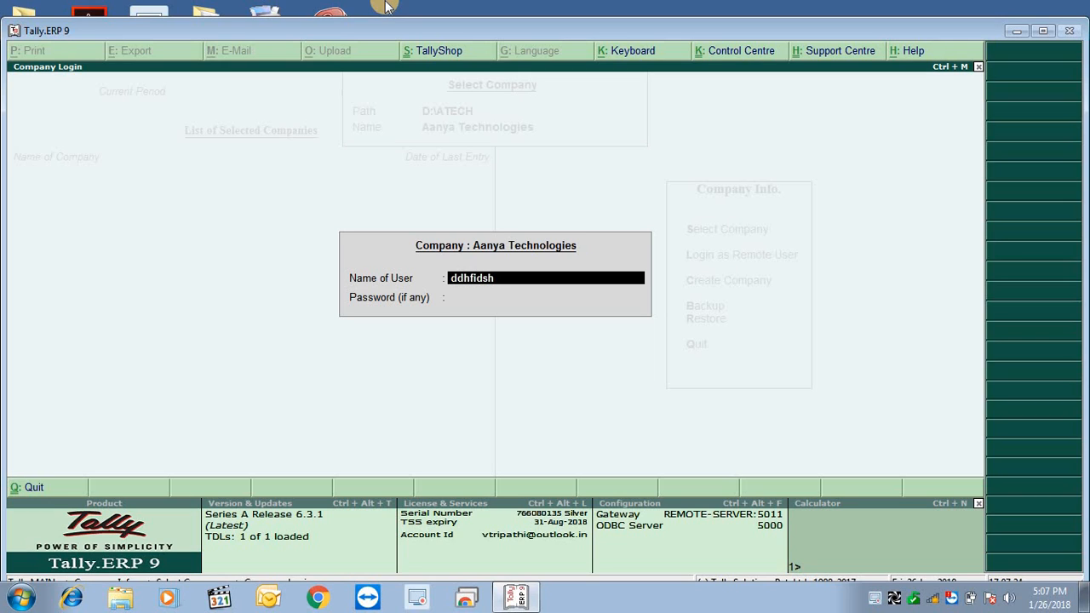
pyautogui.press('BackSpace')
pyautogui.press('Escape')
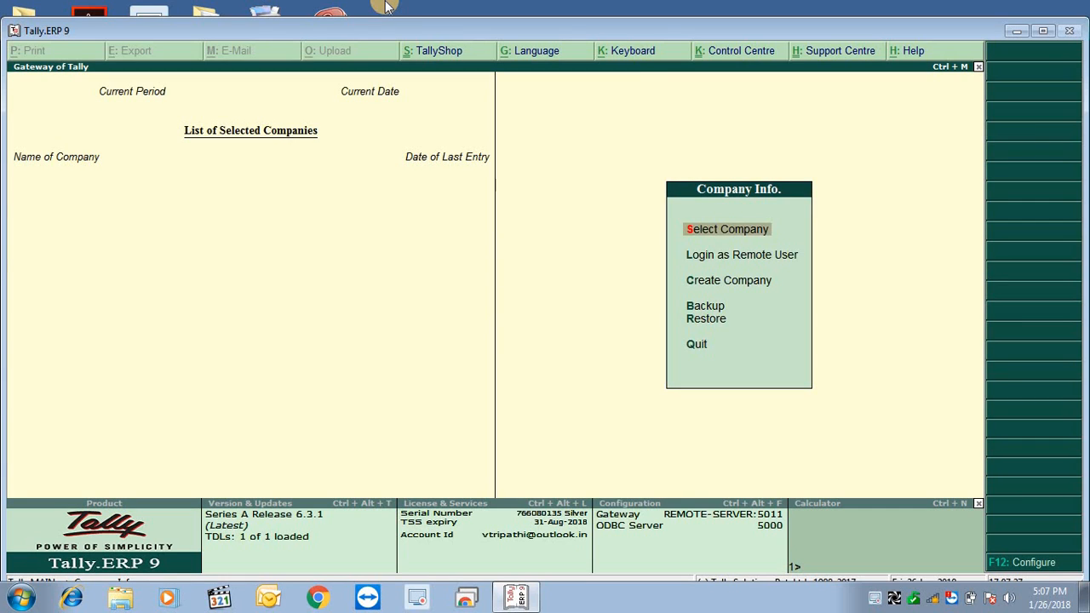
pyautogui.press('Return')
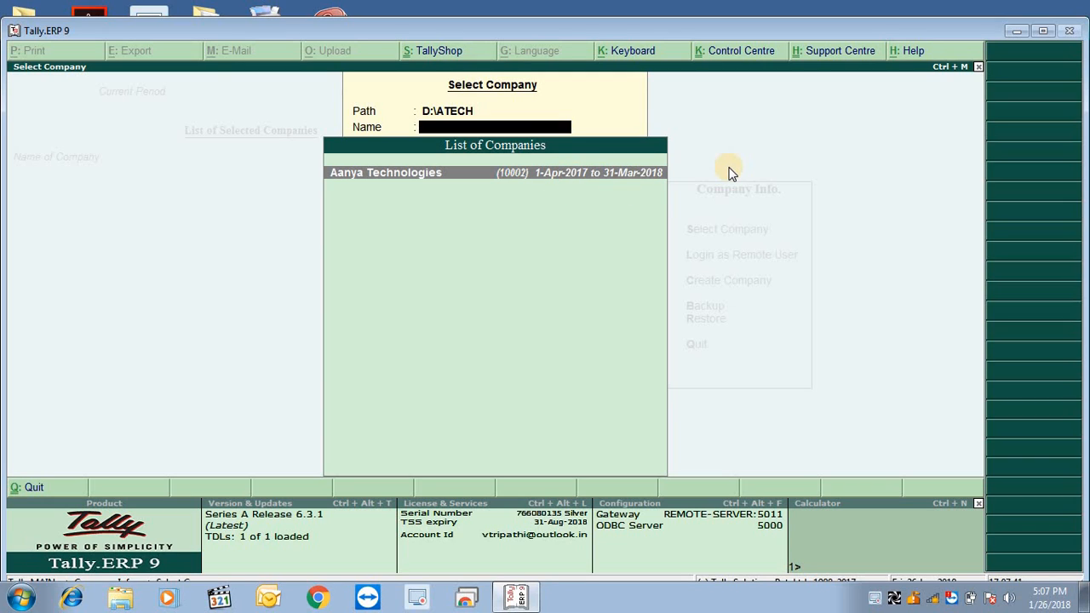
pyautogui.press('Escape')
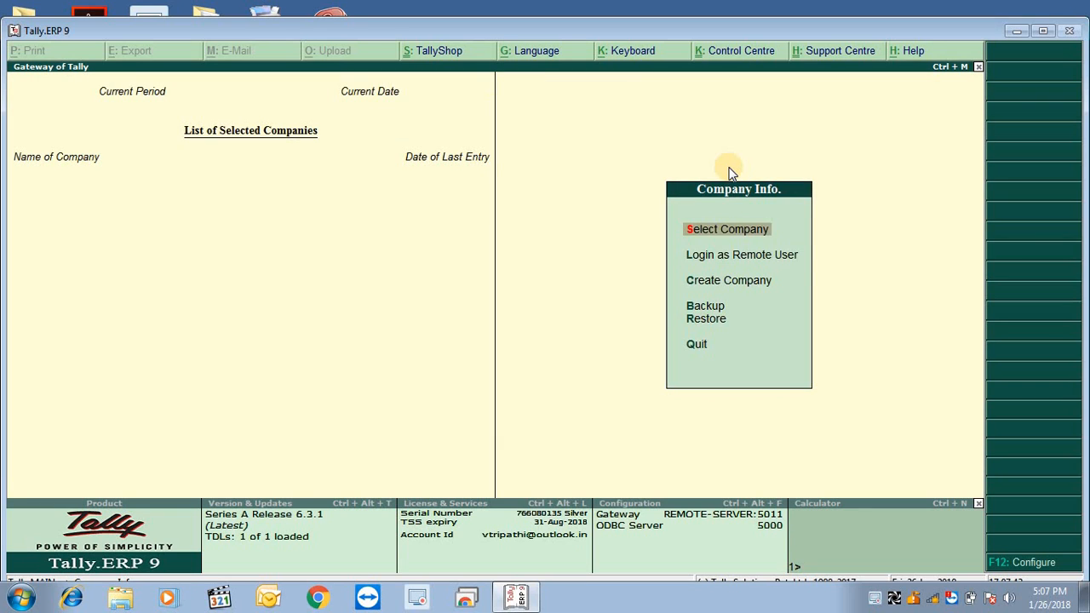
# Begin creating a new company named ATECH and use the same mailing name.
pyautogui.press('Down')
pyautogui.press('Down')
pyautogui.press('Return')
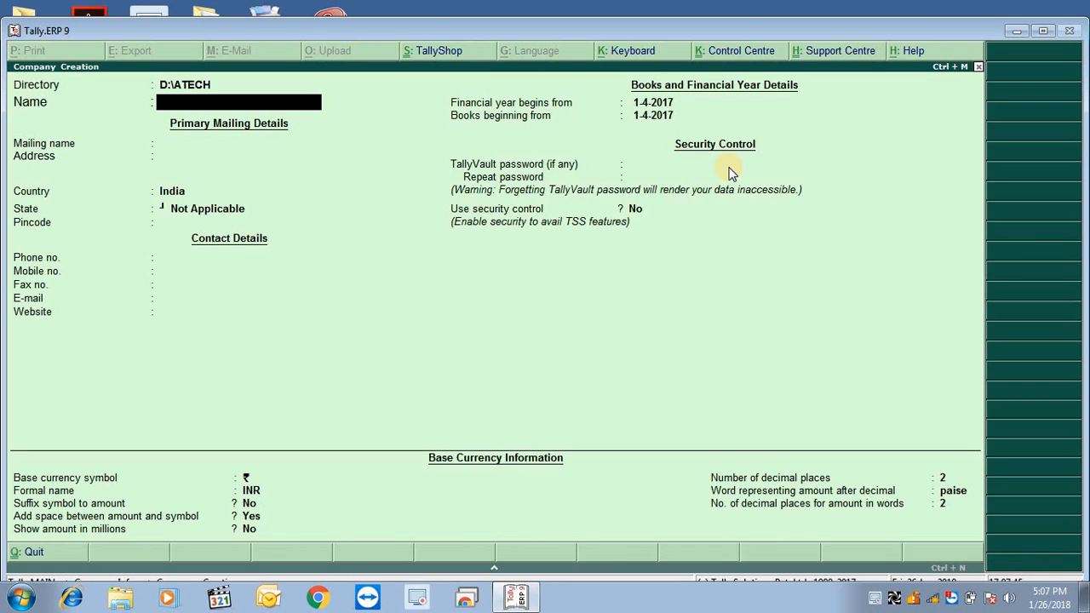
pyautogui.write('Atrech')
pyautogui.press('BackSpace')
pyautogui.press('BackSpace')
pyautogui.press('BackSpace')
pyautogui.press('BackSpace')
pyautogui.press('BackSpace')
pyautogui.write('TECH')
pyautogui.press('Return')
pyautogui.press('Return')
# Give the company the address DELHI, country India and state Delhi, leaving the pincode and contact details blank.
pyautogui.write('DELH')
pyautogui.press('Return')
pyautogui.press('Return')
pyautogui.press('Return')
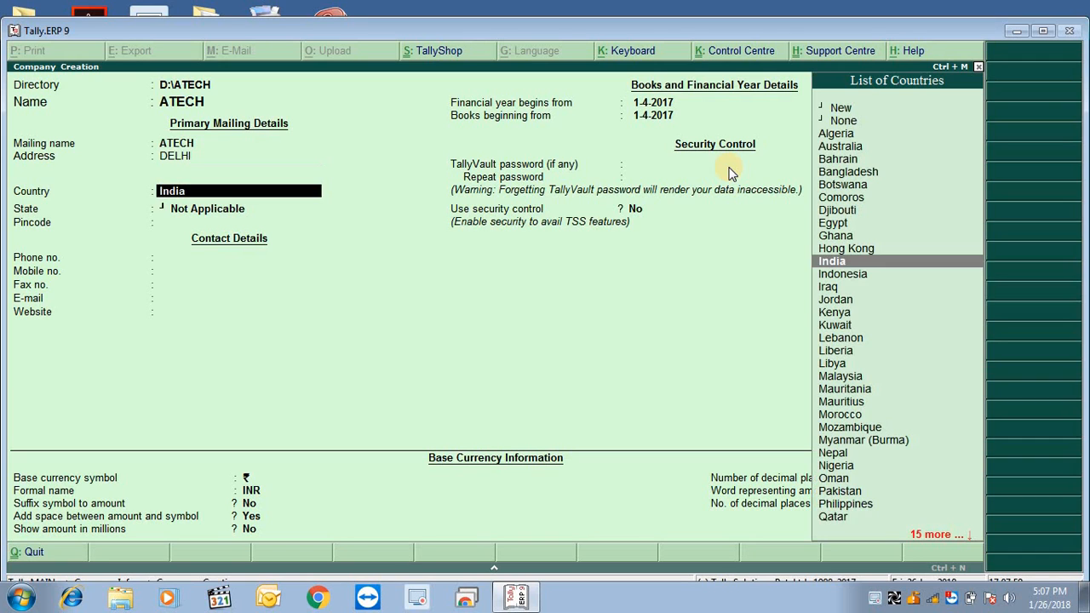
pyautogui.write('DELHI')
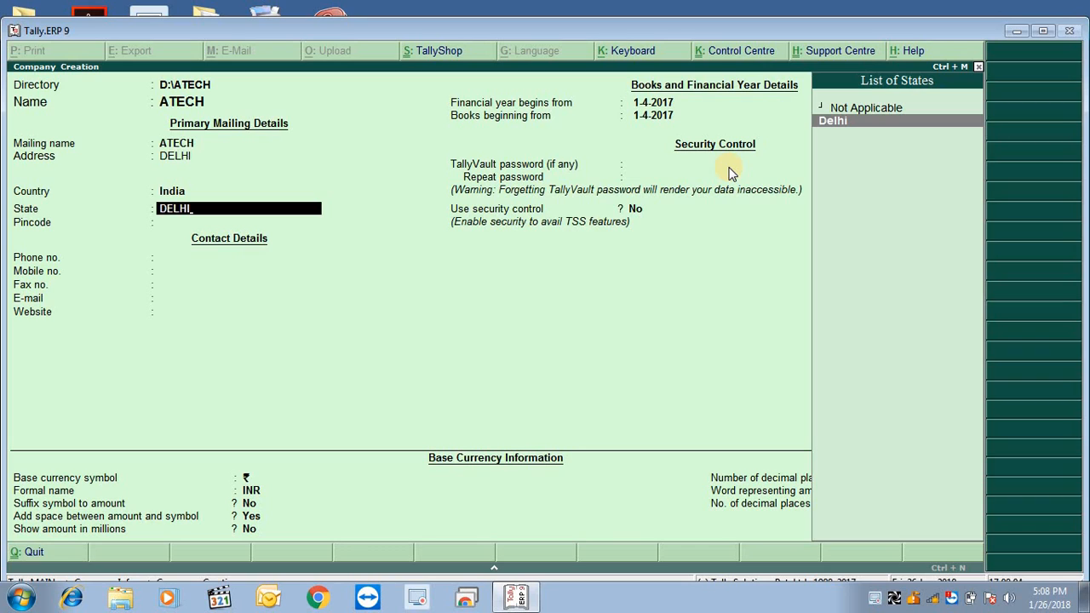
pyautogui.press('Return')
pyautogui.press('Return')
pyautogui.press('Return')
pyautogui.press('Return')
pyautogui.press('Return')
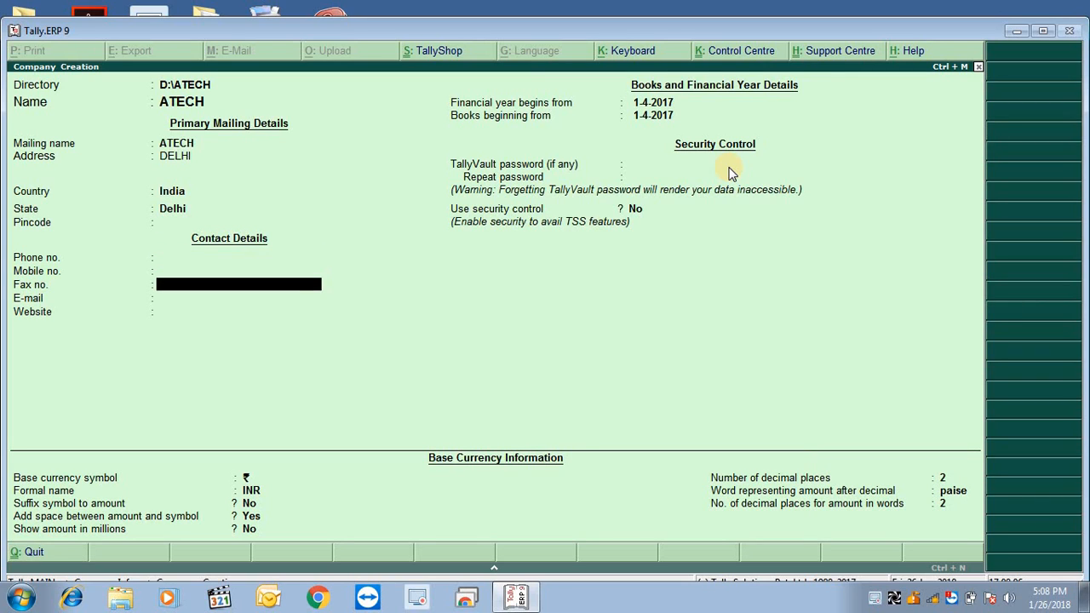
pyautogui.press('Return')
pyautogui.press('Return')
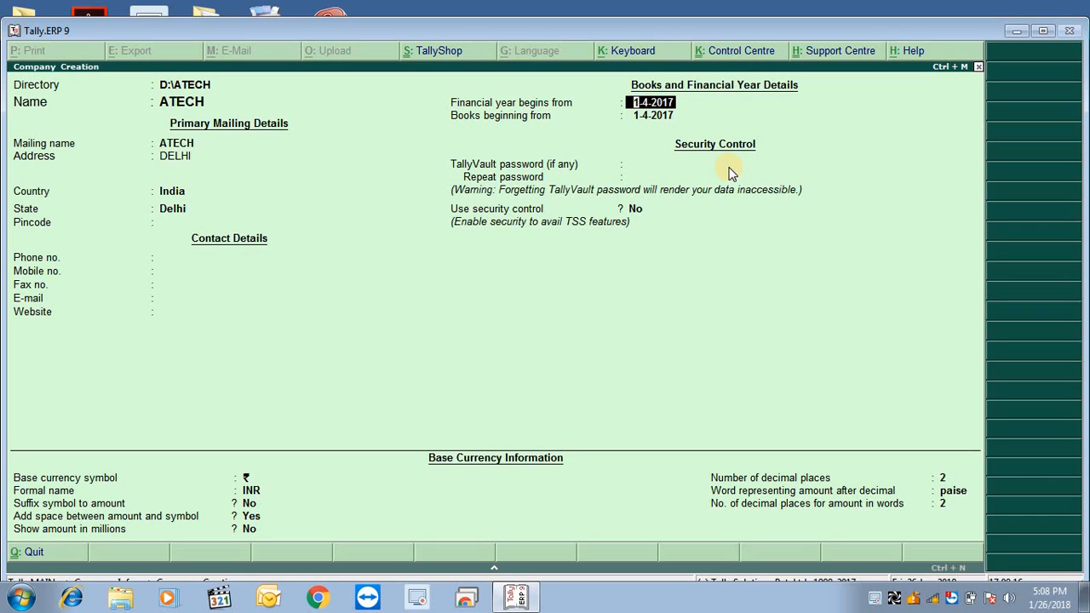
# Keep 1-4-2017 as the financial year and books start, accept the default security and currency settings, and save the company.
pyautogui.press('Return')
pyautogui.press('Return')
pyautogui.press('Return')
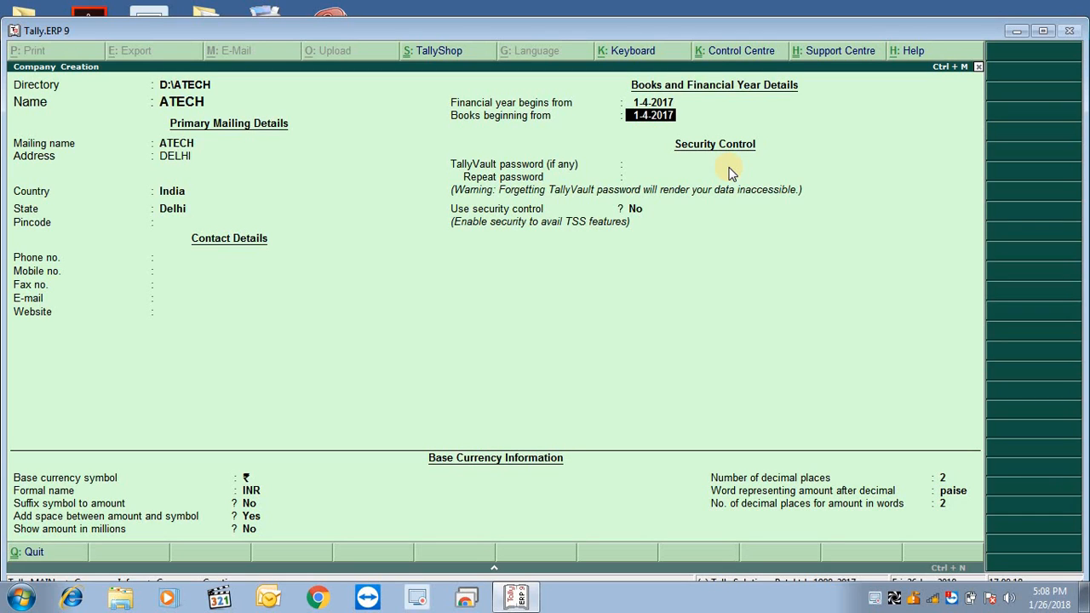
pyautogui.press('Return')
pyautogui.press('Return')
pyautogui.press('Return')
pyautogui.press('Return')
pyautogui.press('Return')
pyautogui.press('Return')
pyautogui.press('Return')
pyautogui.press('Return')
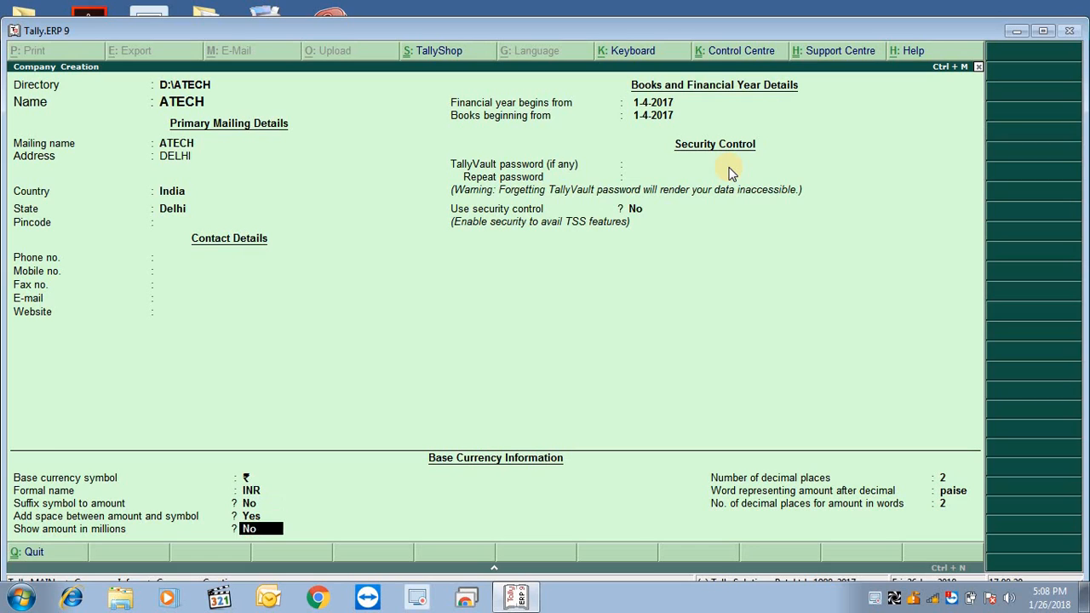
pyautogui.press('Return')
pyautogui.press('Return')
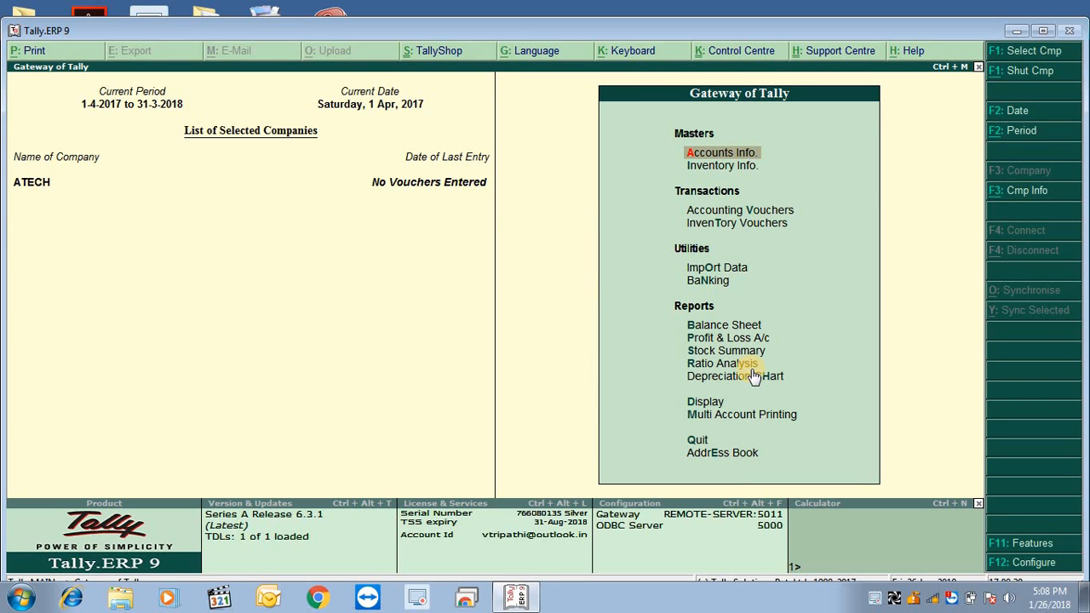
# Enable multi-currency in ATECH's accounting features.
pyautogui.click(1004, 549)
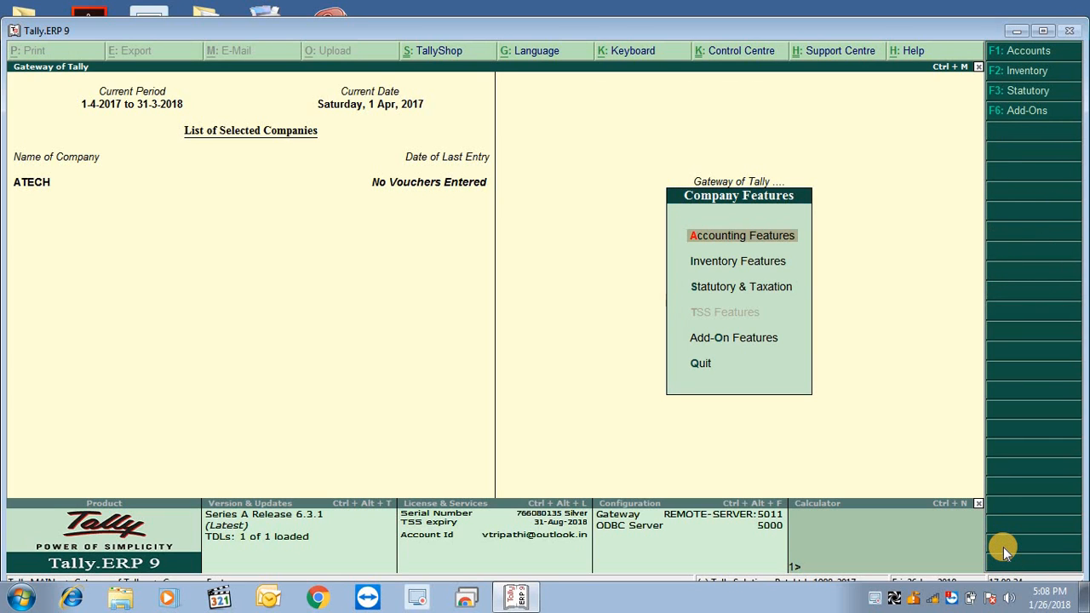
pyautogui.press('Return')
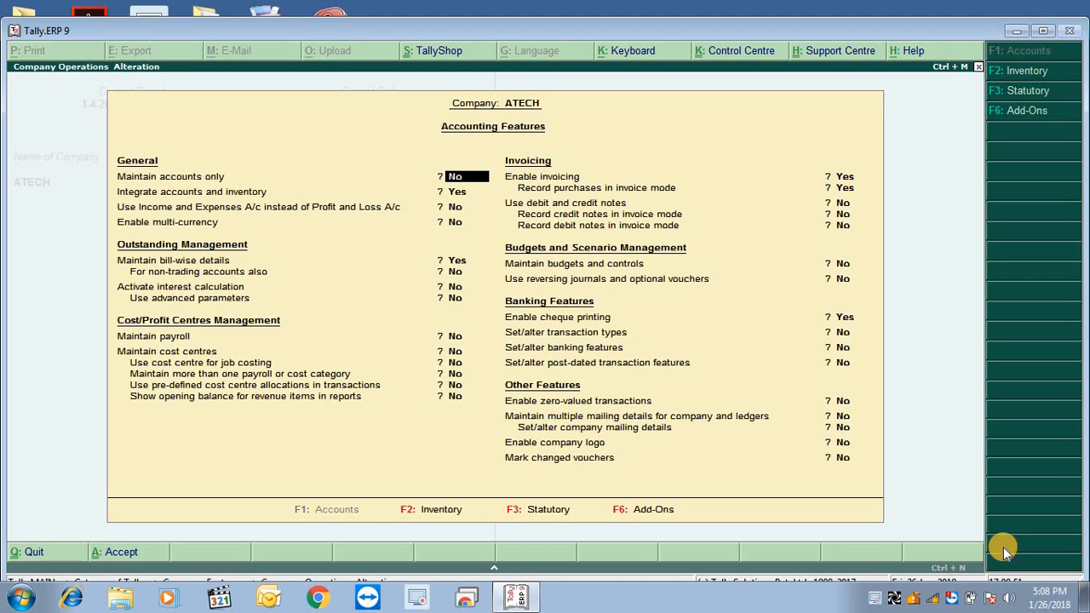
pyautogui.press('Return')
pyautogui.press('Return')
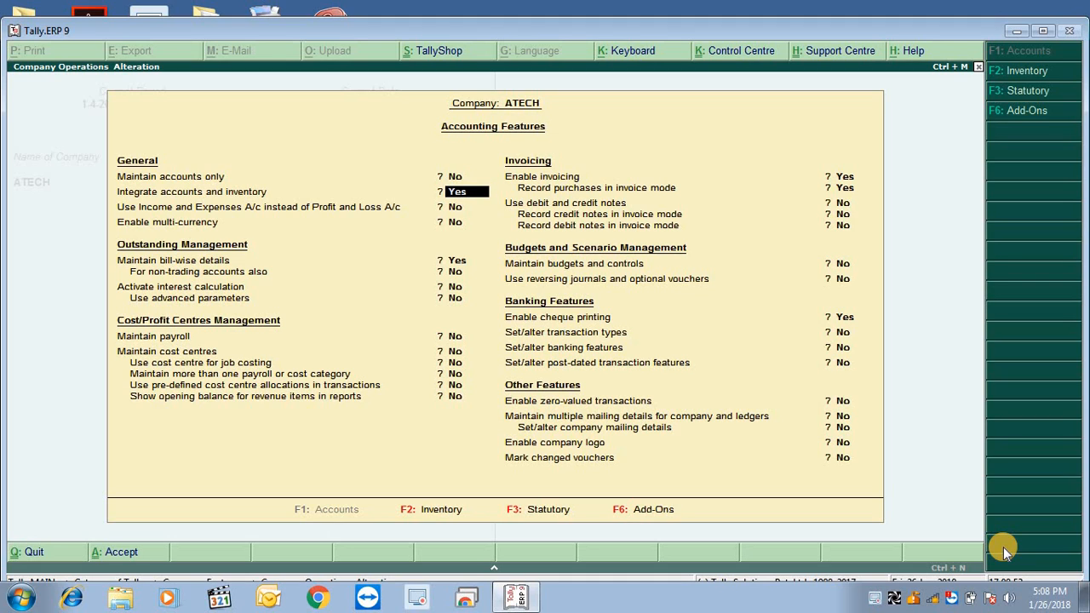
pyautogui.press('Return')
pyautogui.write('y')
pyautogui.press('Return')
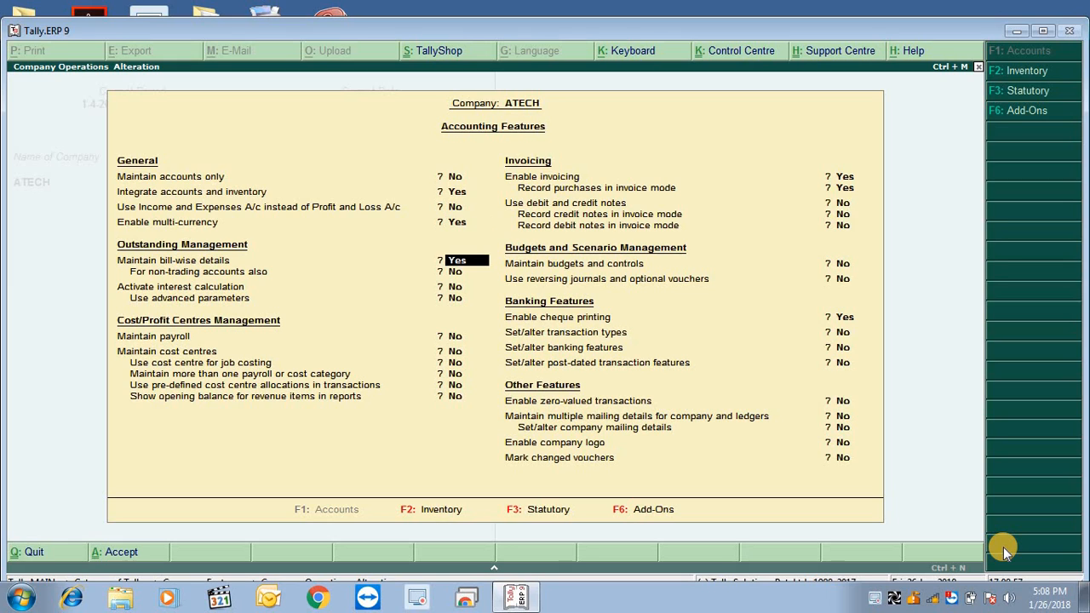
# Activate interest calculation without advanced parameters and turn on payroll maintenance in the accounting features.
pyautogui.press('Return')
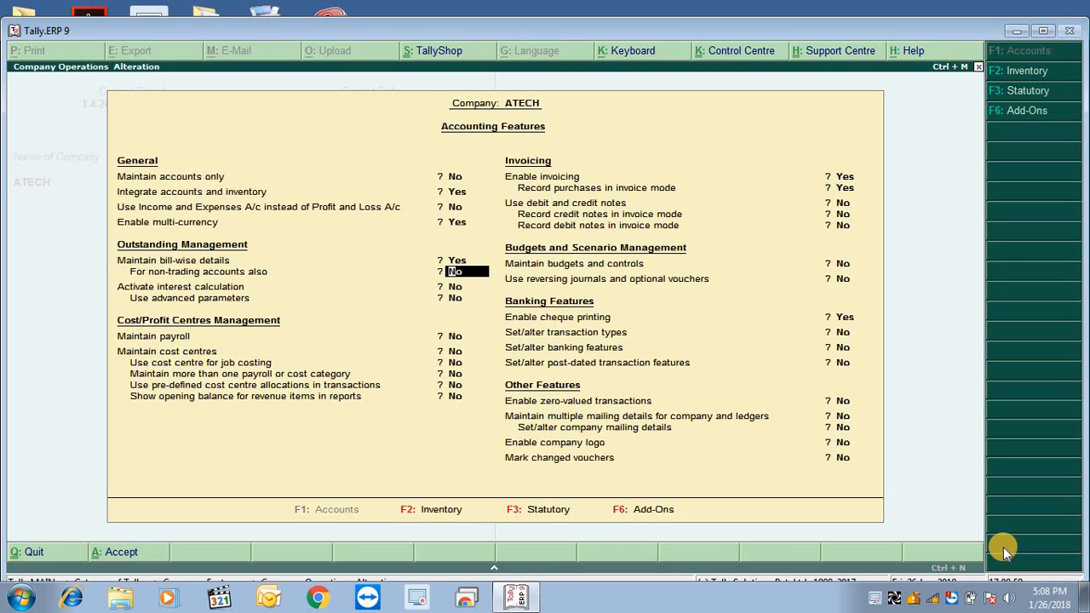
pyautogui.press('Return')
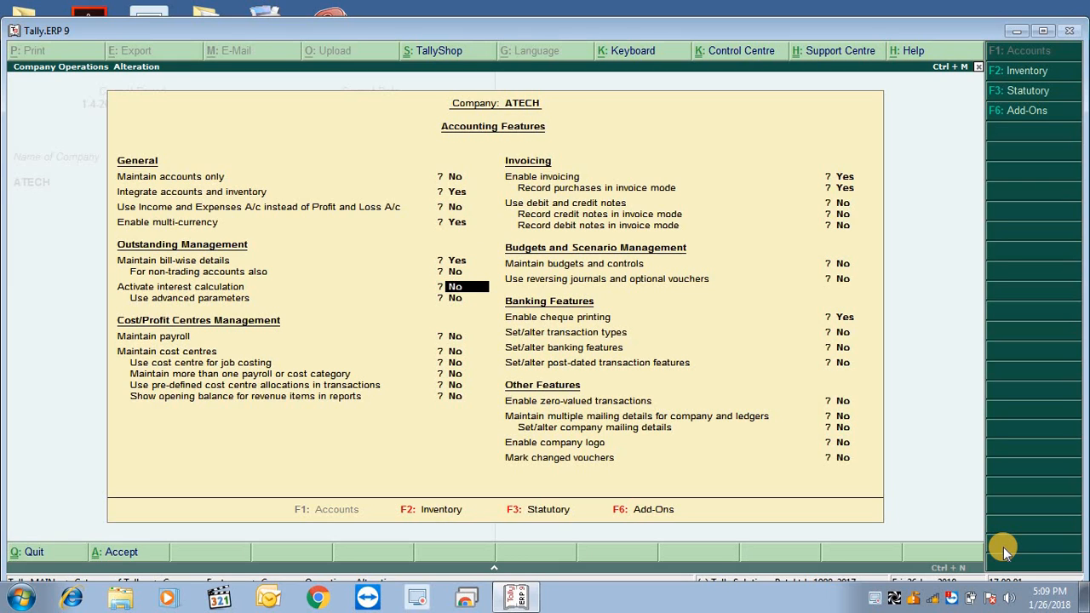
pyautogui.write('y')
pyautogui.press('Return')
pyautogui.press('Return')
pyautogui.write('y')
pyautogui.press('Return')
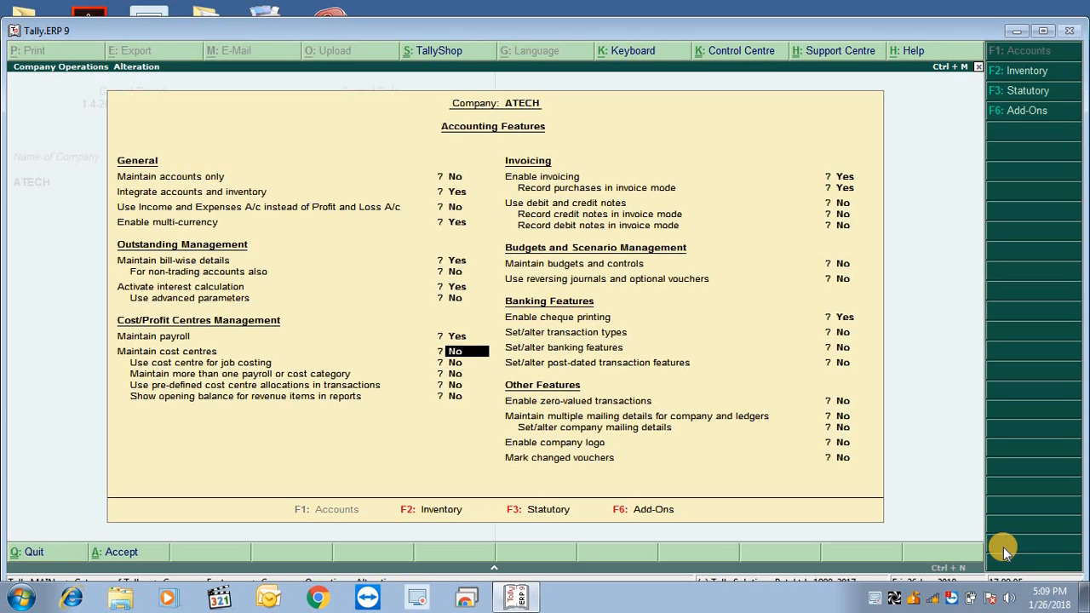
# Turn on cost centre maintenance in the accounting features, leaving all of its sub-options at No.
pyautogui.write('y')
pyautogui.press('Return')
pyautogui.press('Return')
pyautogui.press('Return')
pyautogui.press('Return')
pyautogui.press('Return')
pyautogui.press('Return')
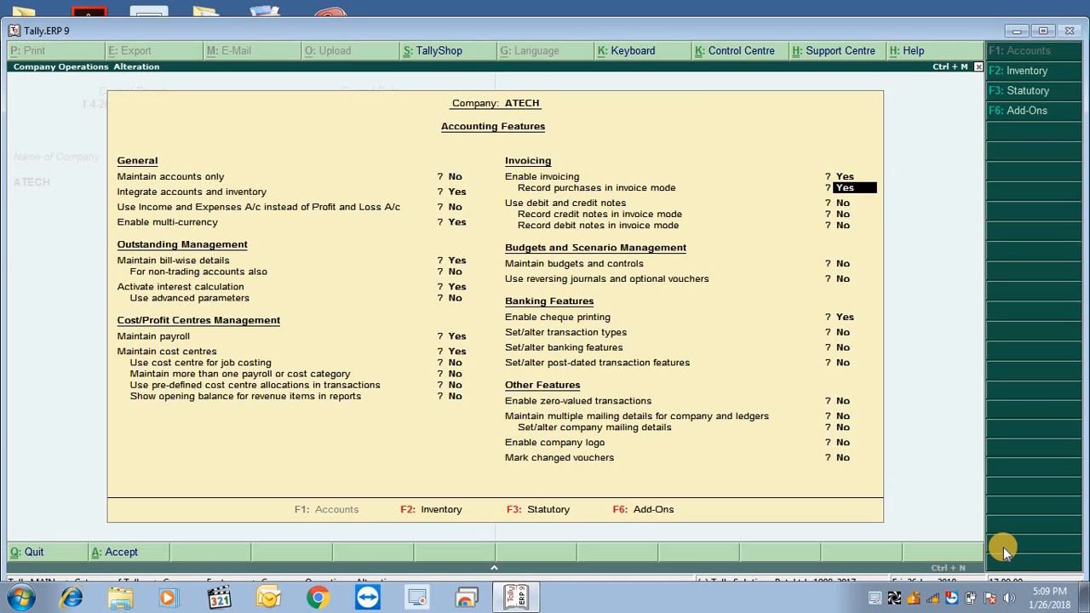
# Enable zero-valued transactions and multiple mailing details for company and ledgers, and save the accounting features.
pyautogui.press('Return')
pyautogui.press('Return')
pyautogui.press('Return')
pyautogui.press('Return')
pyautogui.press('Return')
pyautogui.press('Return')
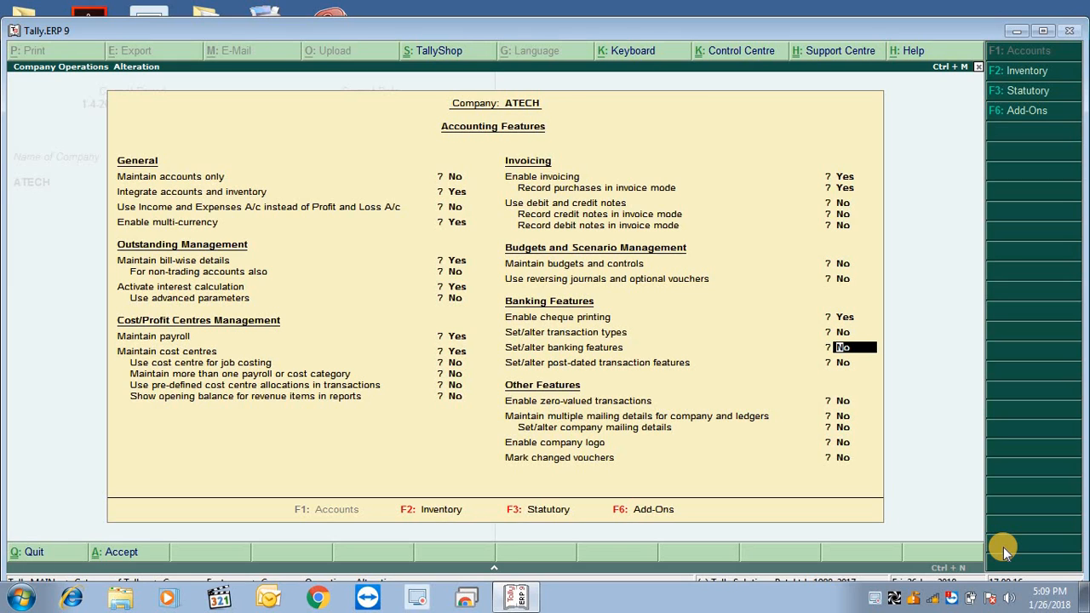
pyautogui.press('Return')
pyautogui.press('Return')
pyautogui.write('y')
pyautogui.press('Return')
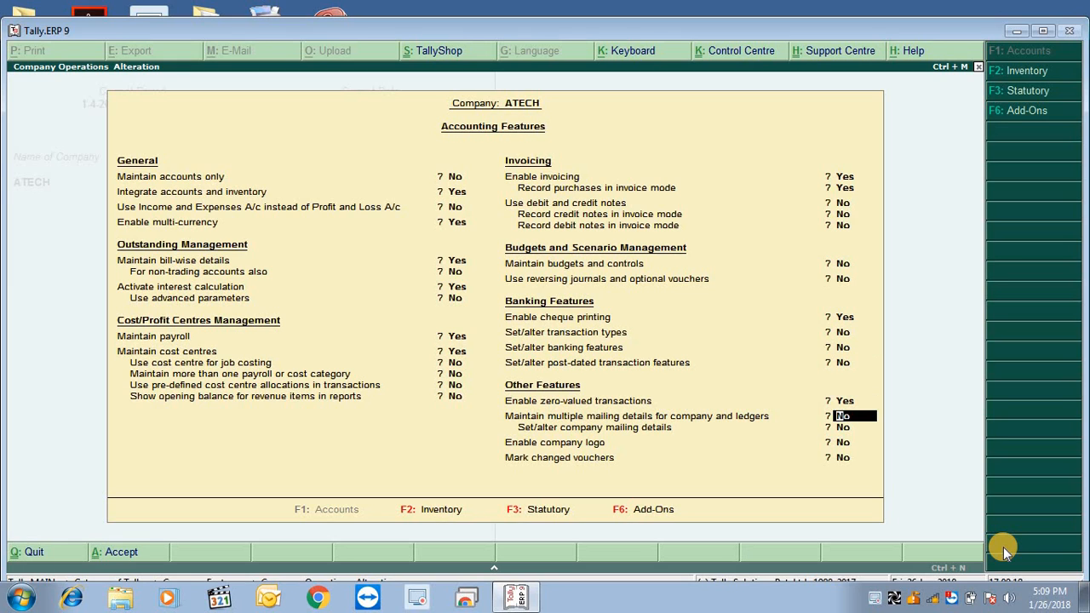
pyautogui.write('y')
pyautogui.press('Return')
pyautogui.press('Return')
pyautogui.press('Return')
pyautogui.press('Return')
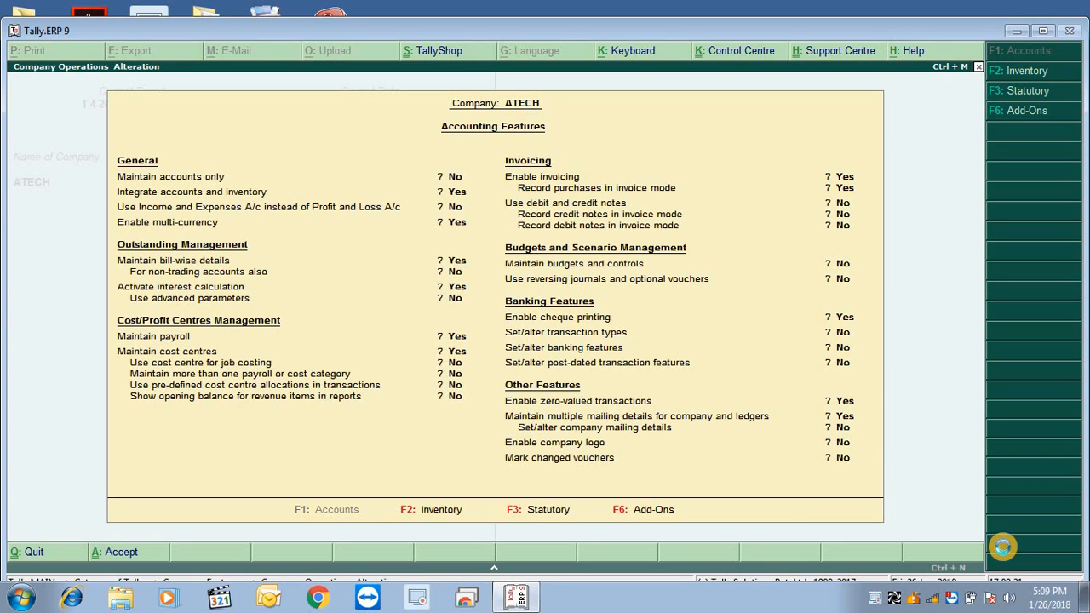
# In the inventory features, enable multiple godowns, stock categories, batch-wise details with expiry dates, and separate actual and billed quantity columns.
pyautogui.press('Down')
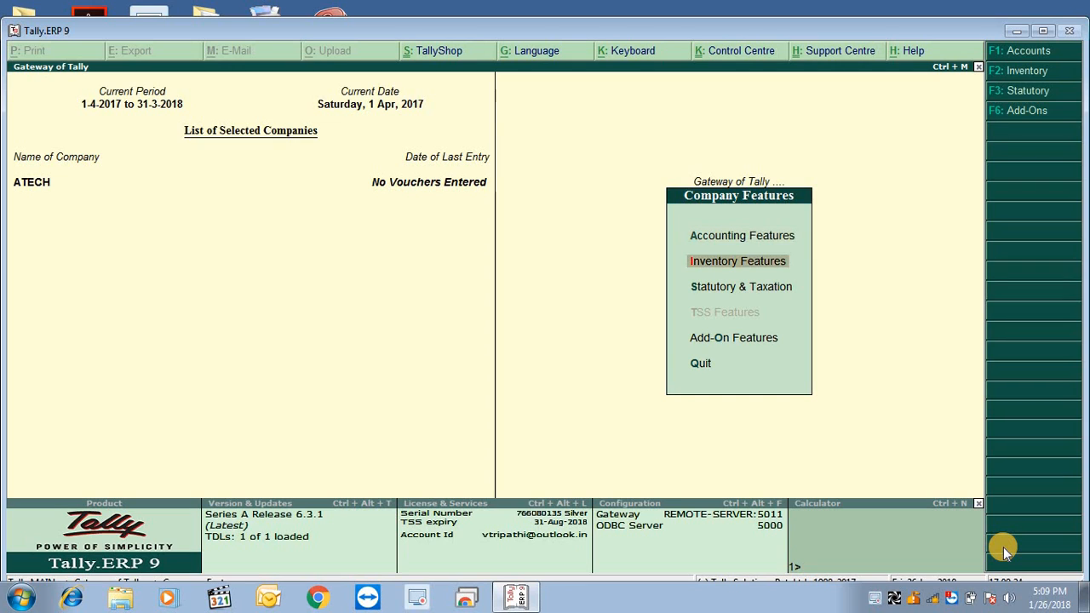
pyautogui.press('Return')
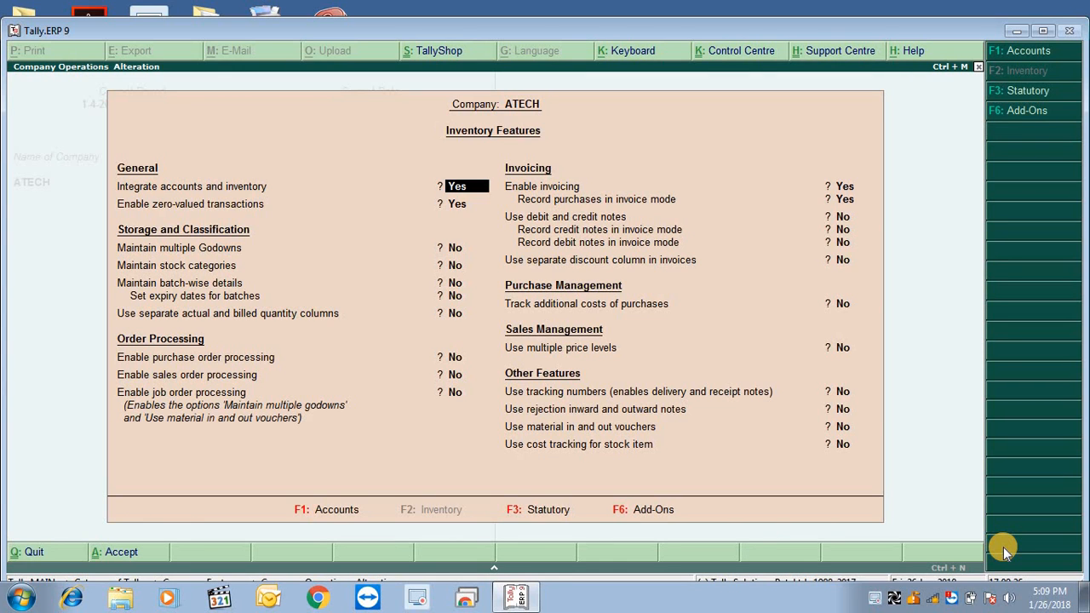
pyautogui.press('Return')
pyautogui.press('Return')
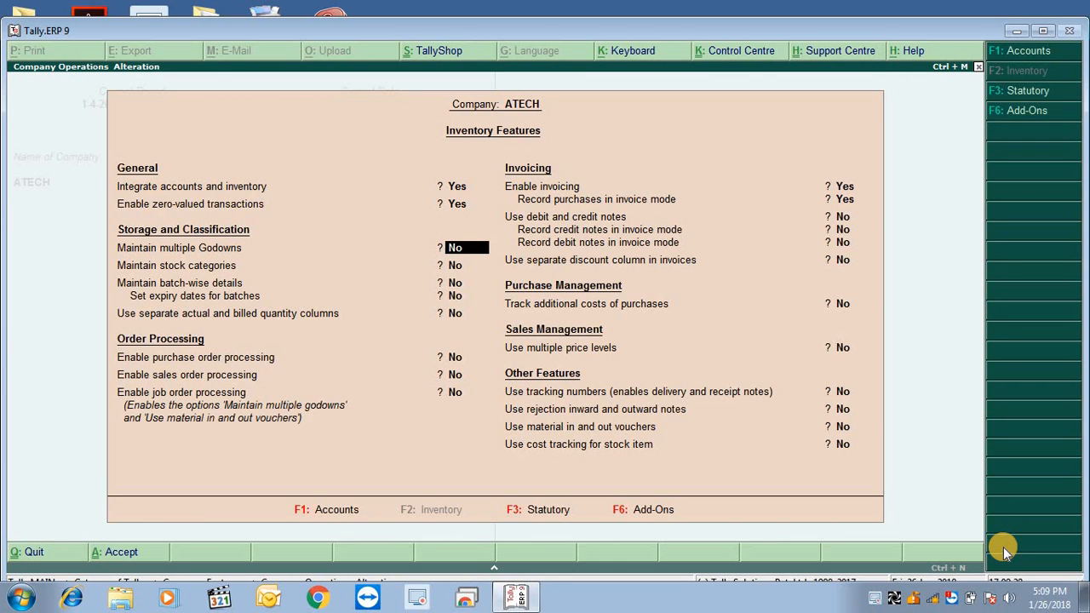
pyautogui.press('y')
pyautogui.press('y')
pyautogui.press('y')
pyautogui.press('y')
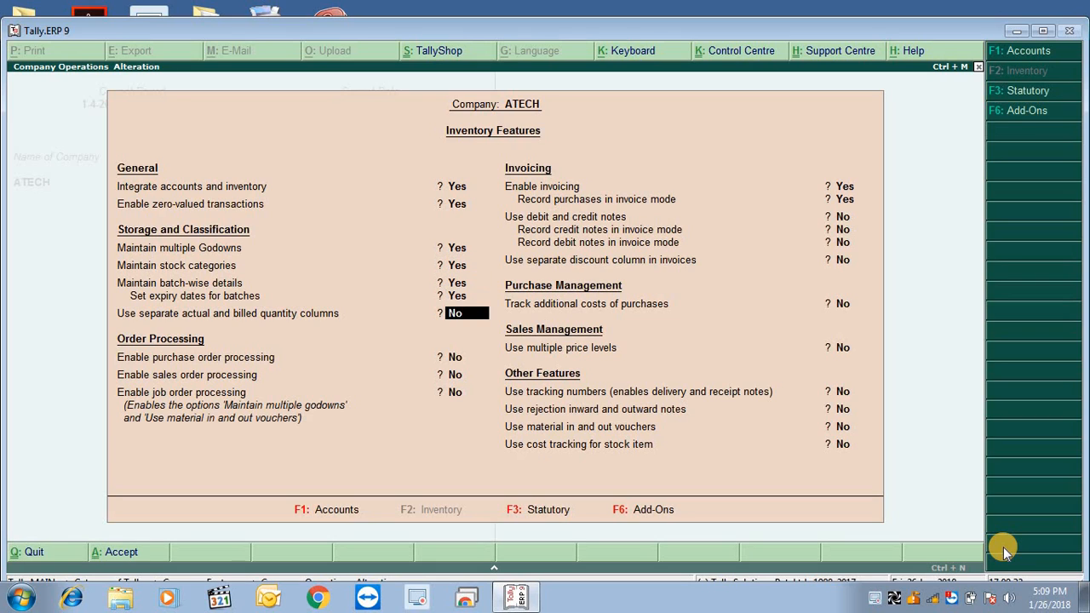
pyautogui.press('y')
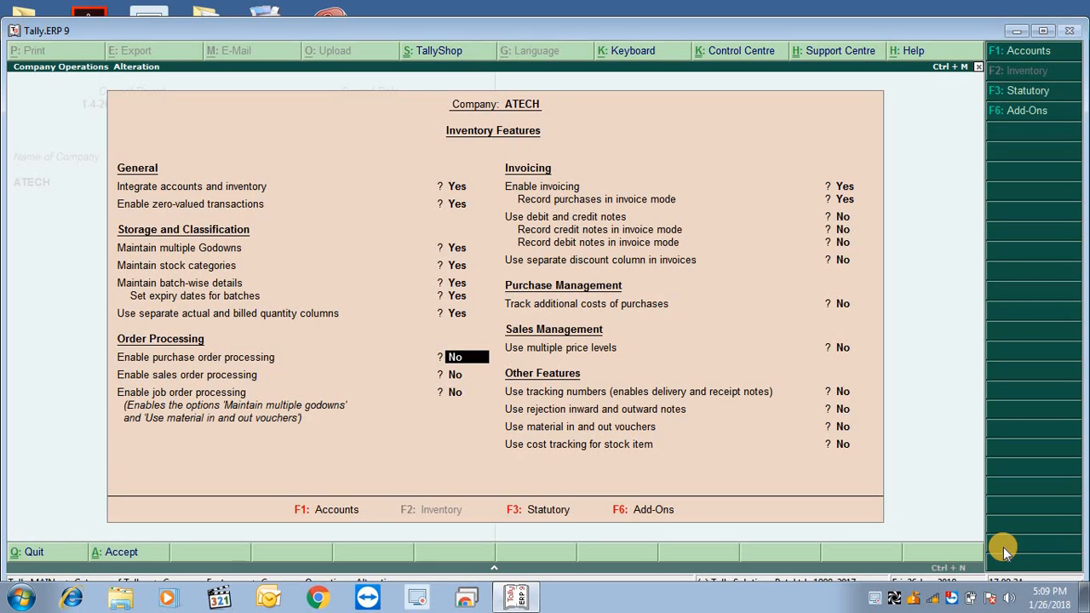
# Enable purchase, sales and job order processing in the inventory features.
pyautogui.press('y')
pyautogui.press('y')
pyautogui.press('y')
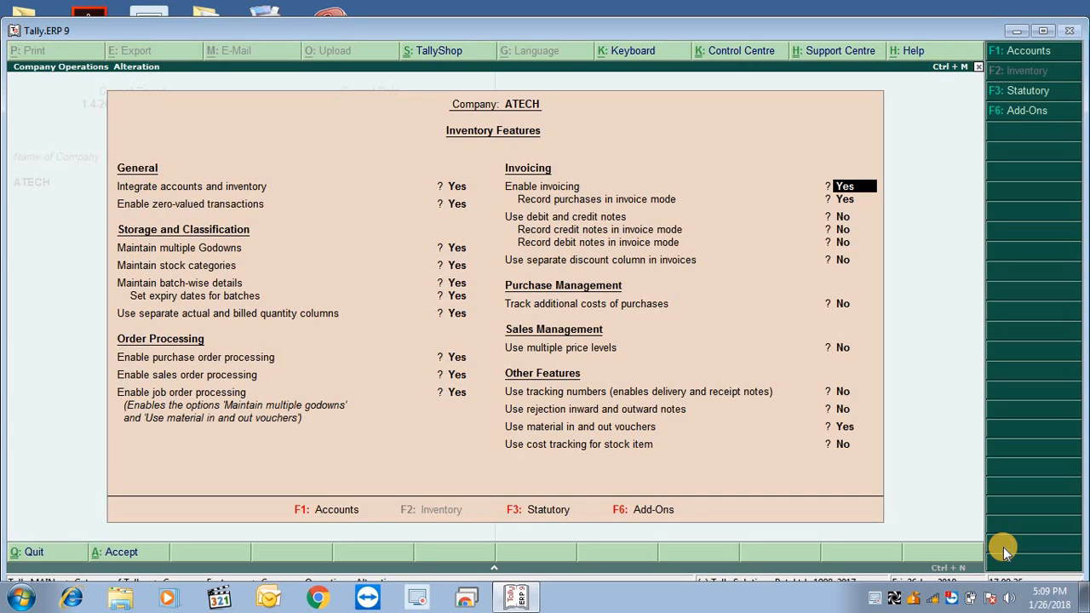
# Enable debit and credit notes, record both in invoice mode, and use a separate discount column in invoices.
pyautogui.press('Return')
pyautogui.press('Return')
pyautogui.press('Return')
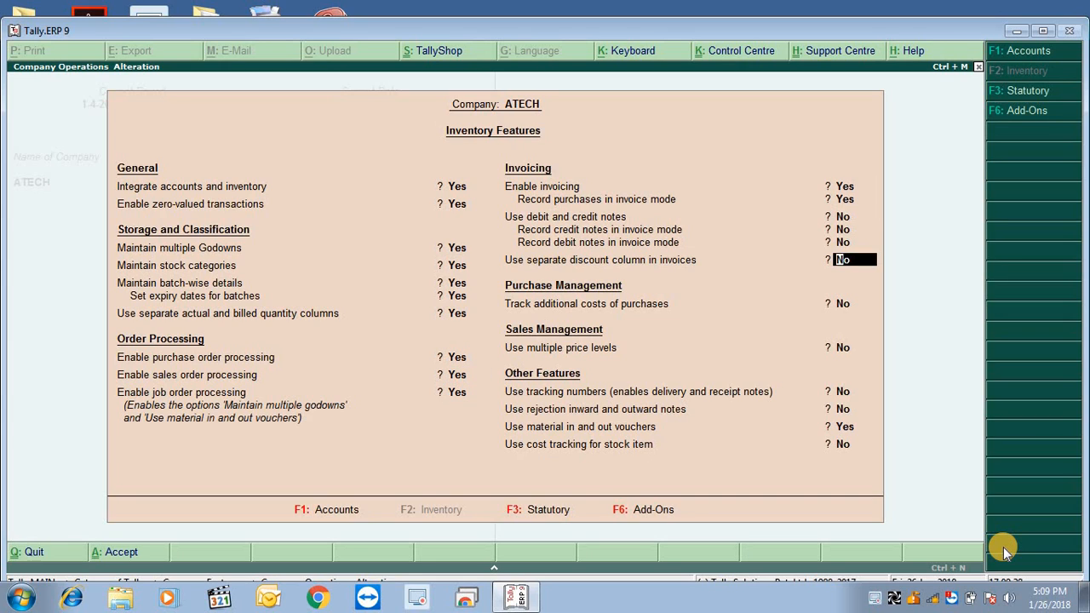
pyautogui.press('Up')
pyautogui.press('y')
pyautogui.press('y')
pyautogui.press('y')
pyautogui.press('y')
pyautogui.press('Return')
pyautogui.press('Return')
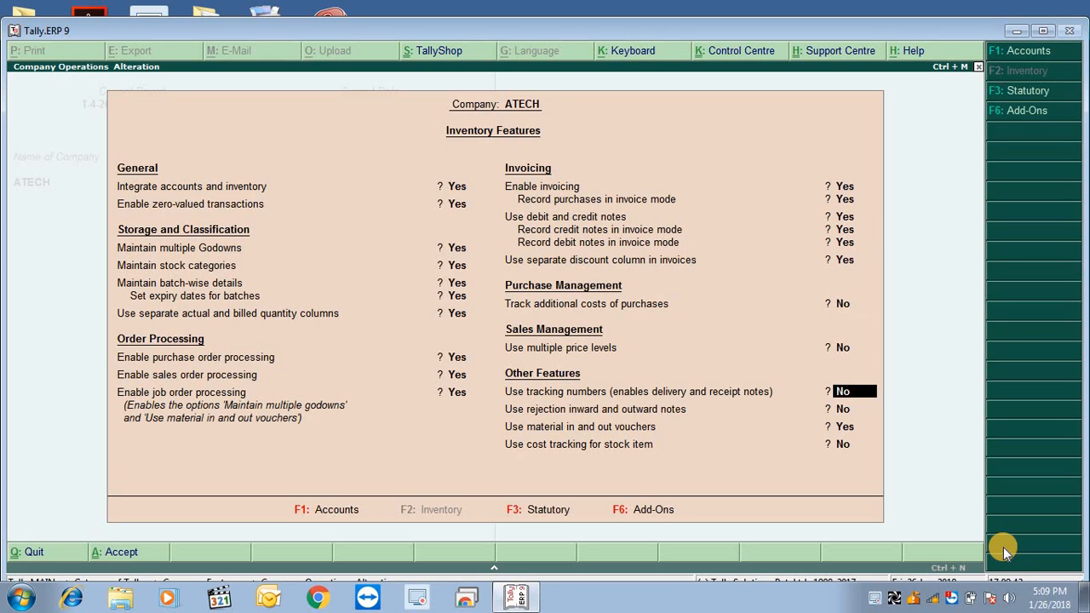
# Enable tracking numbers for delivery and receipt notes, save the inventory features and return to the Gateway of Tally.
pyautogui.press('Up')
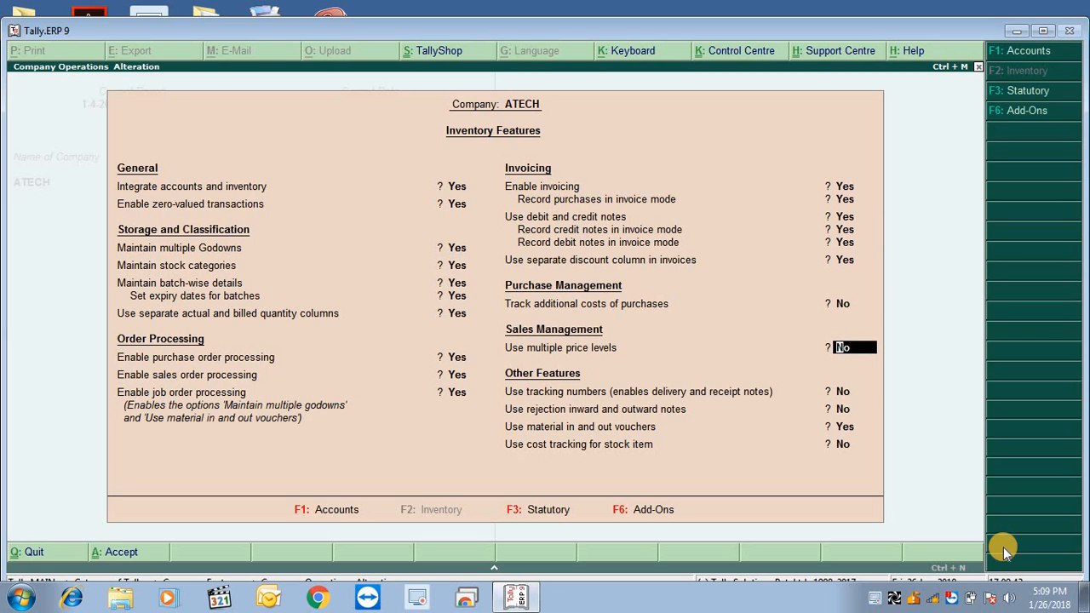
pyautogui.press('Return')
pyautogui.press('y')
pyautogui.press('Return')
pyautogui.press('Return')
pyautogui.press('Return')
pyautogui.press('Return')
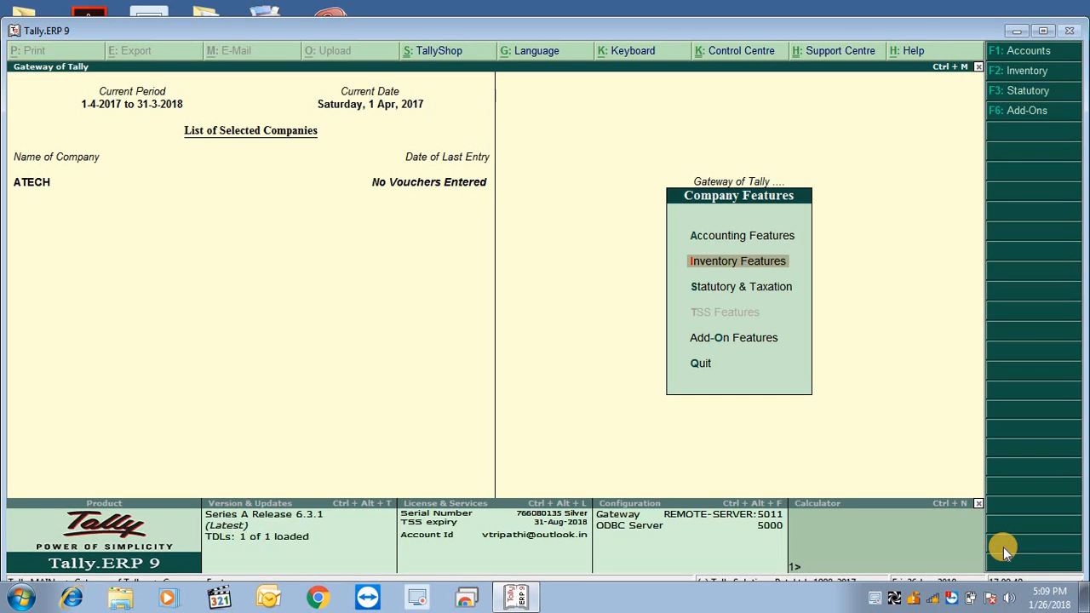
pyautogui.press('Escape')
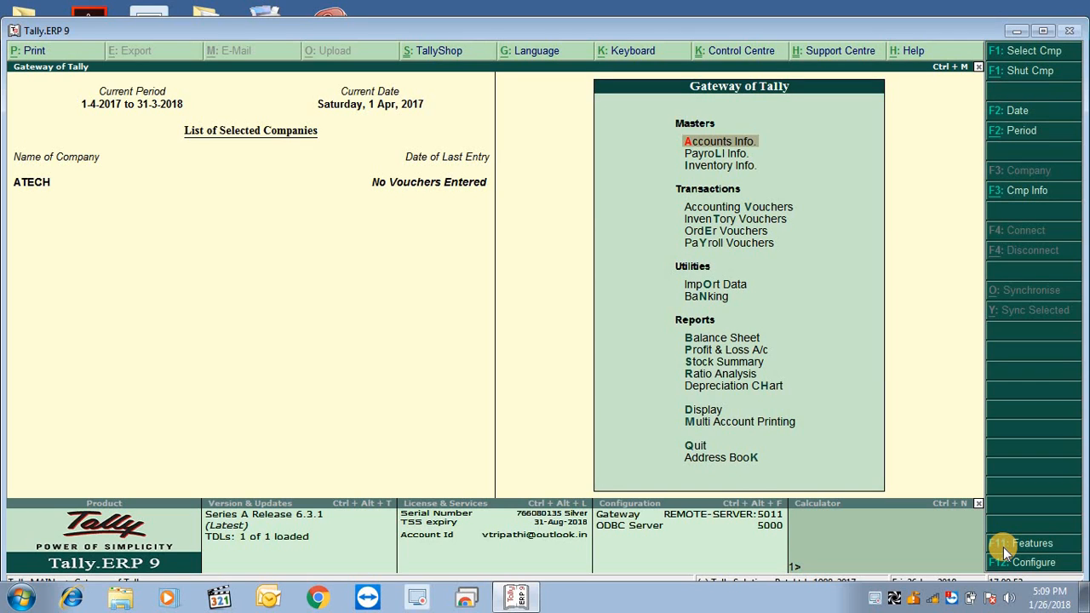
# Open accounting voucher entry and start a payment voucher with Cash as the account.
pyautogui.press('Down')
pyautogui.press('Down')
pyautogui.press('Down')
pyautogui.press('Return')
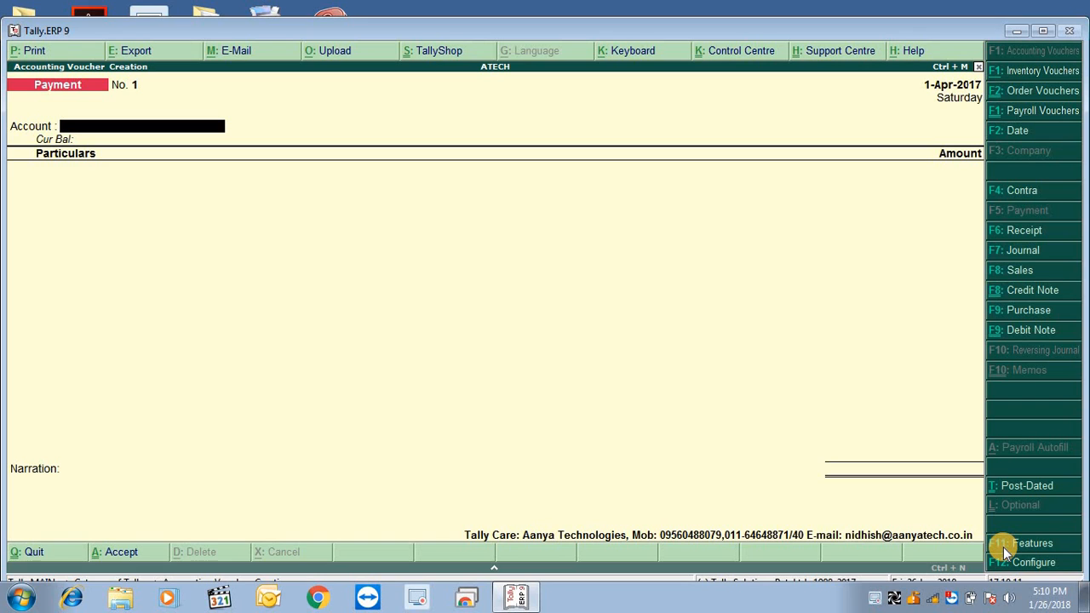
pyautogui.write('cas')
pyautogui.press('Return')
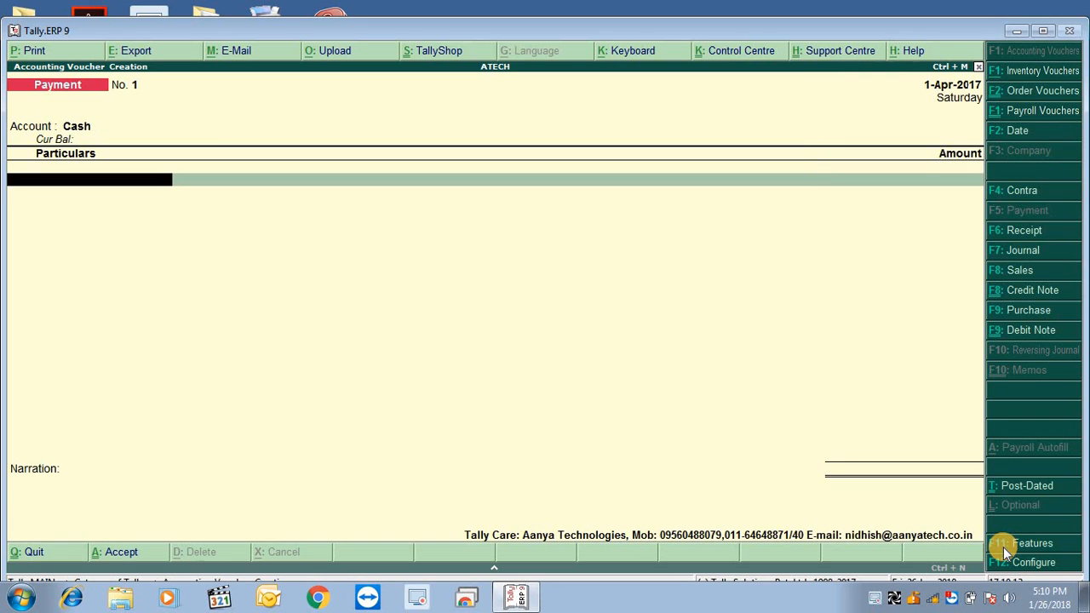
# Create a ledger named ABC under Sundry Creditors from within the payment voucher and save it.
pyautogui.hotkey('alt', 'c')
pyautogui.write('ABC')
pyautogui.press('Return')
pyautogui.press('Return')
pyautogui.write('sun')
pyautogui.press('Return')
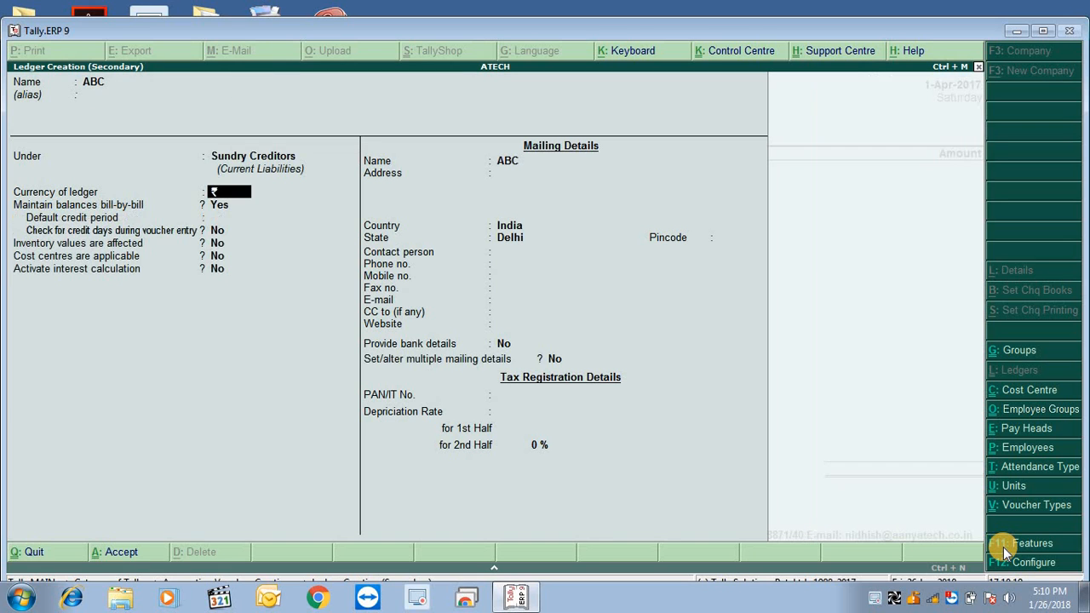
pyautogui.hotkey('ctrl', 'a')
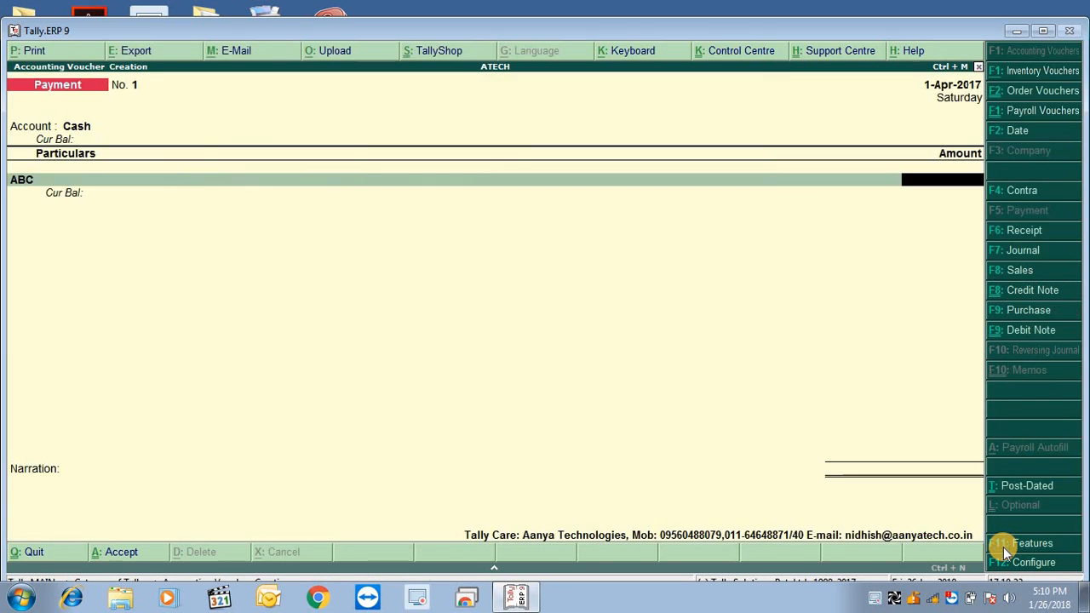
# Enter 1.00 as the amount paid to ABC, allocate it On Account and save the payment voucher.
pyautogui.write('1')
pyautogui.press('Return')
pyautogui.press('Return')
pyautogui.press('Return')
pyautogui.press('Return')
pyautogui.press('Return')
pyautogui.press('Return')
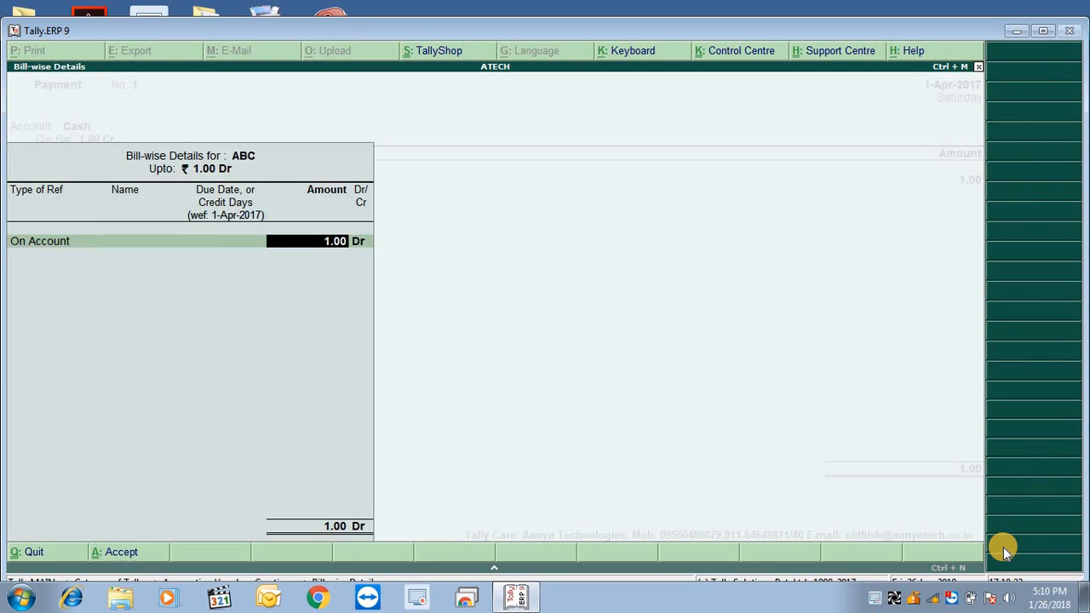
pyautogui.press('Return')
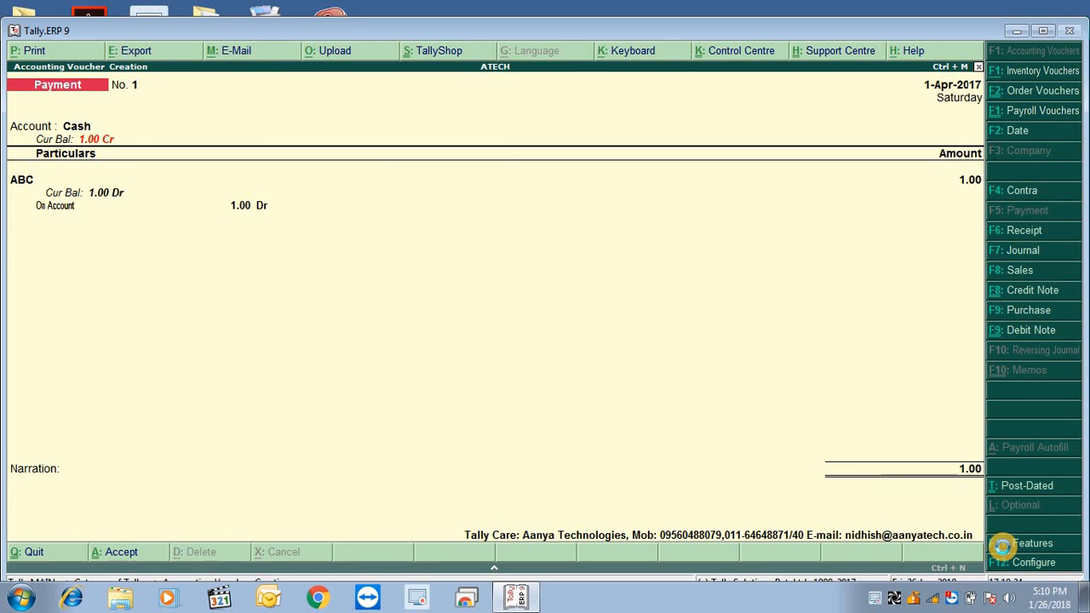
# Record a payment voucher dated 1.5.17 from Cash to ABC for 1.00, allocated On Account.
pyautogui.press('F2')
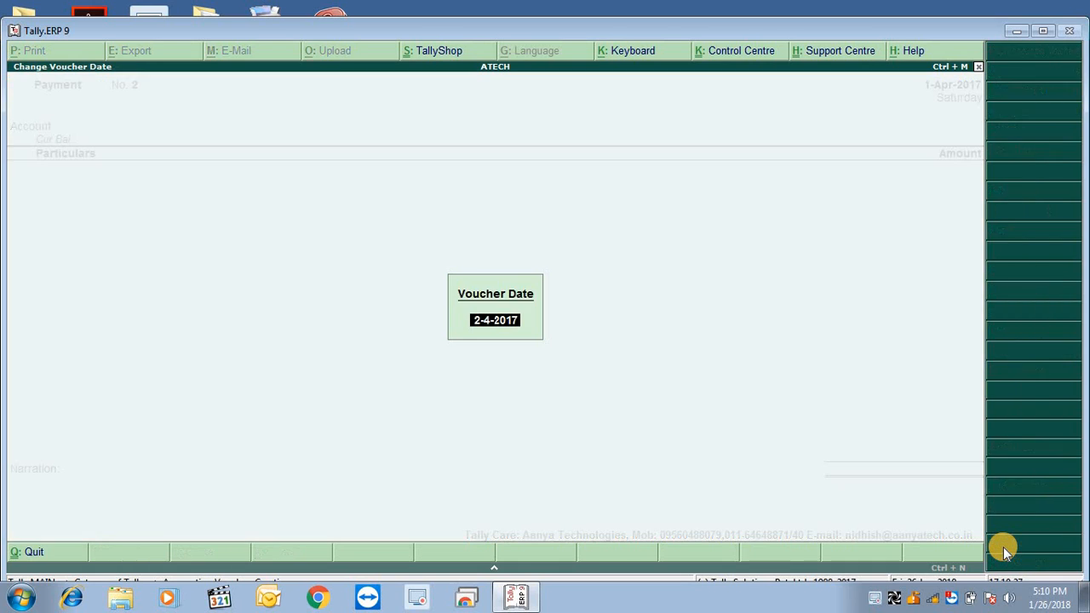
pyautogui.write('1.5.17')
pyautogui.press('Return')
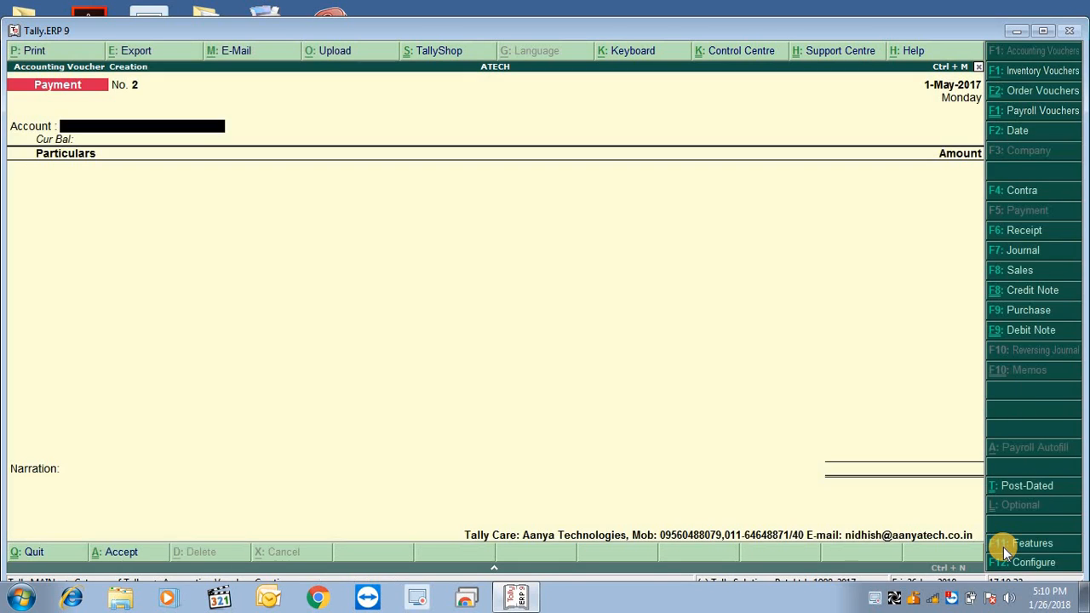
pyautogui.write('CAS')
pyautogui.press('Return')
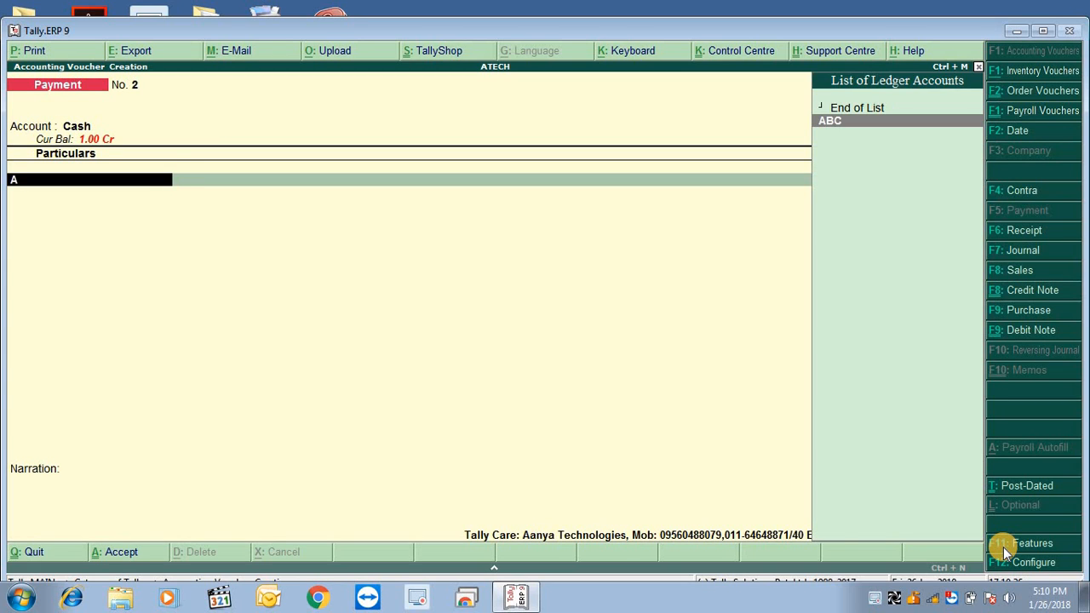
pyautogui.press('Return')
pyautogui.write('1')
pyautogui.press('Return')
pyautogui.press('Return')
pyautogui.press('Return')
pyautogui.press('Return')
pyautogui.press('Return')
pyautogui.press('Return')
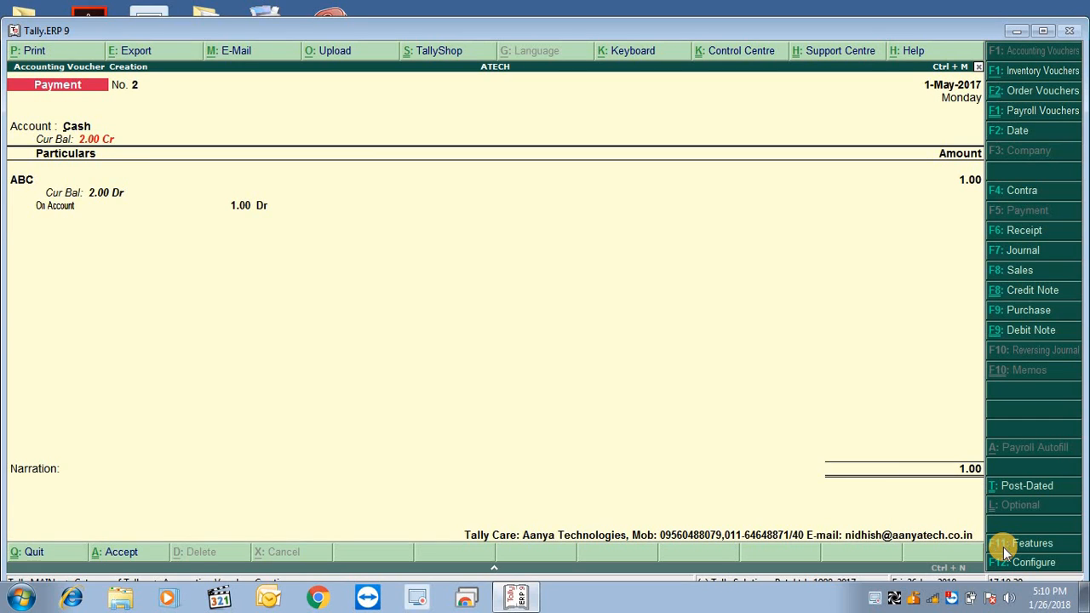
# Record a payment voucher dated 1.6.17 from Cash to ABC for 1.00, allocated On Account.
pyautogui.press('F2')
pyautogui.press('BackSpace')
pyautogui.write('1.6.17')
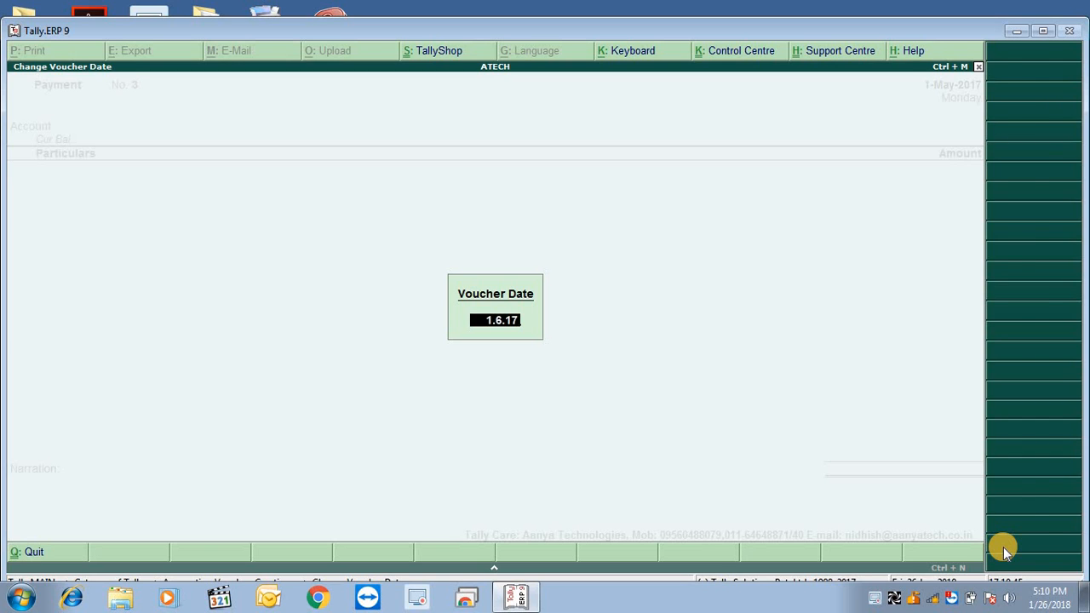
pyautogui.press('Return')
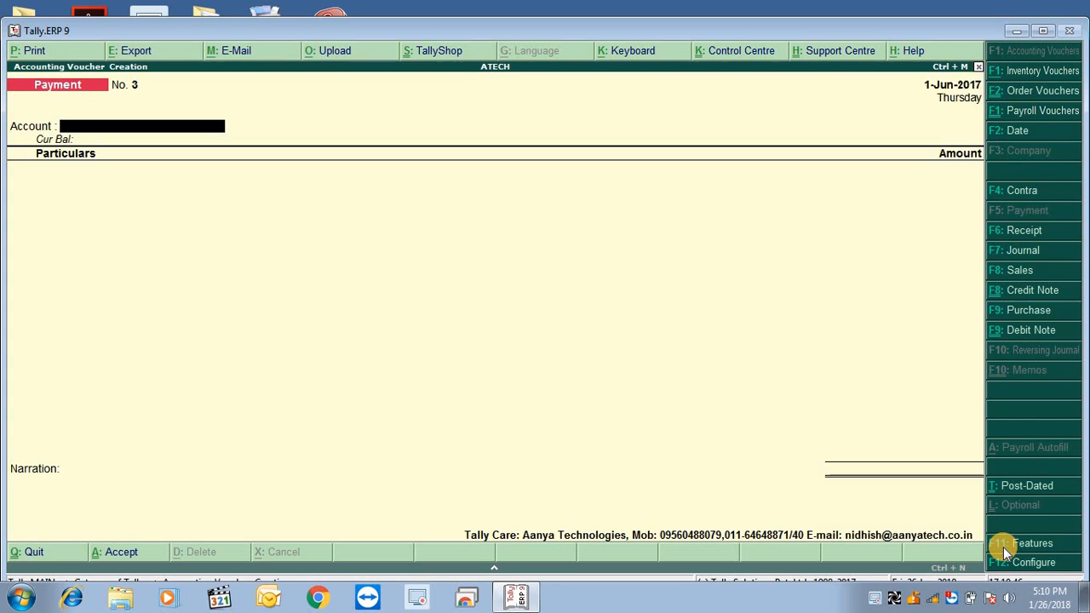
pyautogui.write('CAS')
pyautogui.press('Return')
pyautogui.write('A')
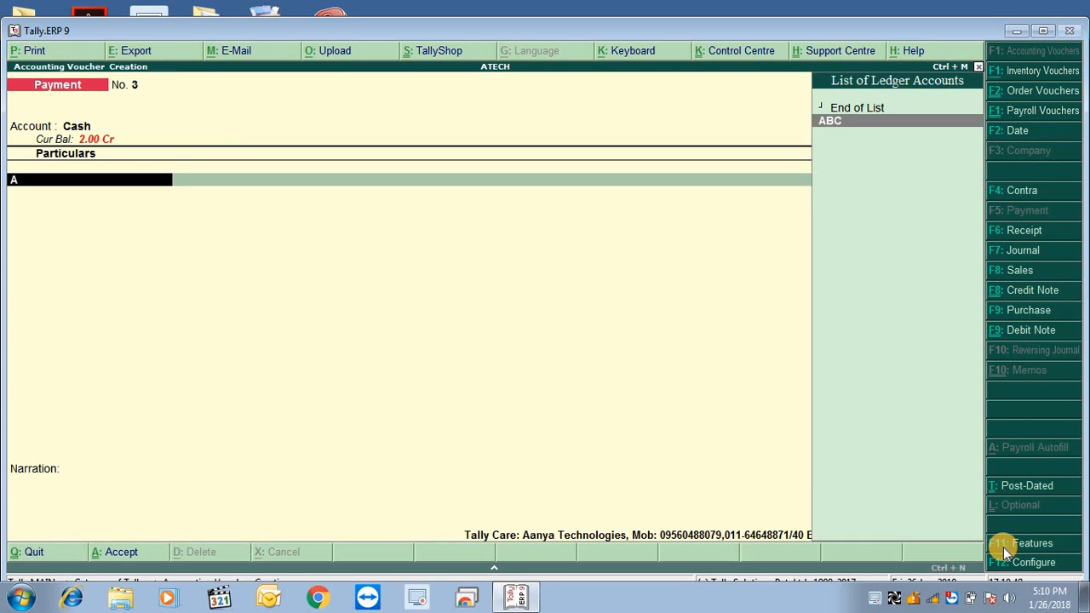
pyautogui.press('Return')
pyautogui.write('1')
pyautogui.press('Return')
pyautogui.press('Return')
pyautogui.press('Return')
pyautogui.press('Return')
pyautogui.press('Return')
pyautogui.press('Return')
pyautogui.press('Return')
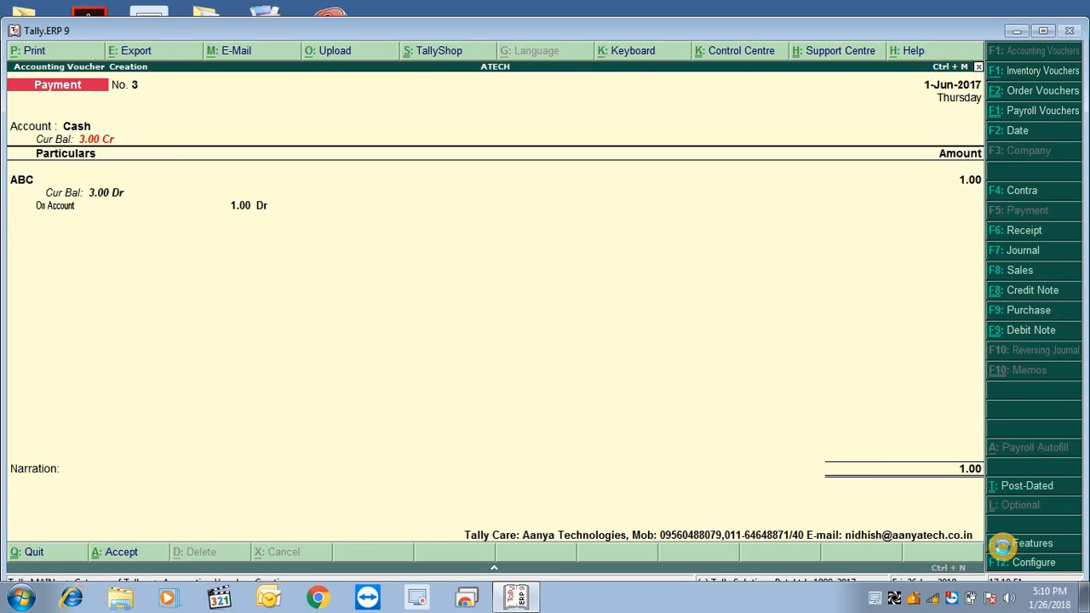
# Record a payment voucher dated 1.7.17 from Cash to ABC for 1.00, allocated On Account.
pyautogui.press('F2')
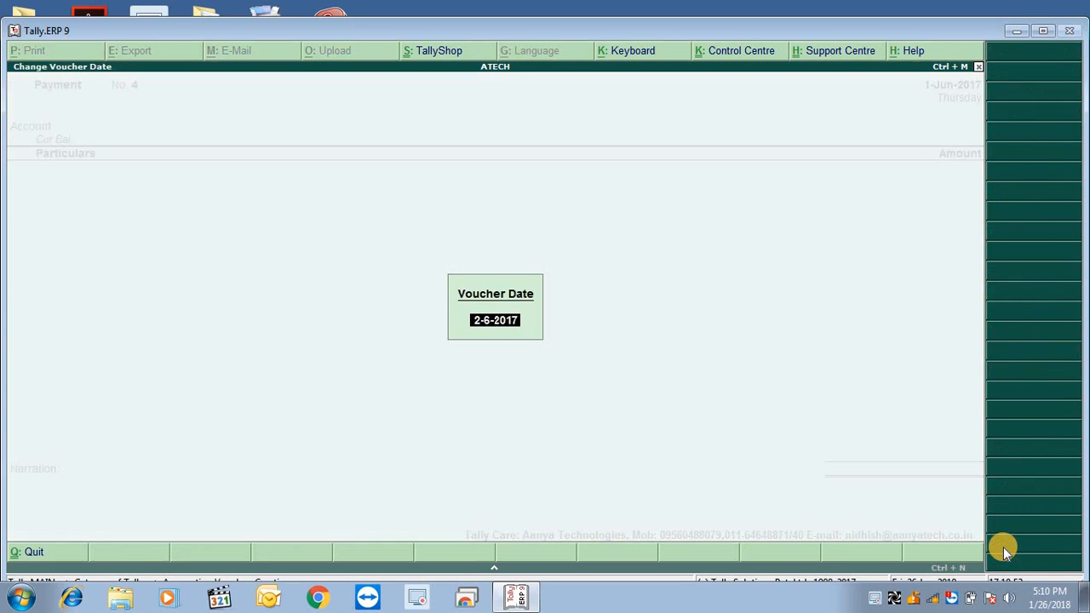
pyautogui.write('1.7.17')
pyautogui.press('Return')
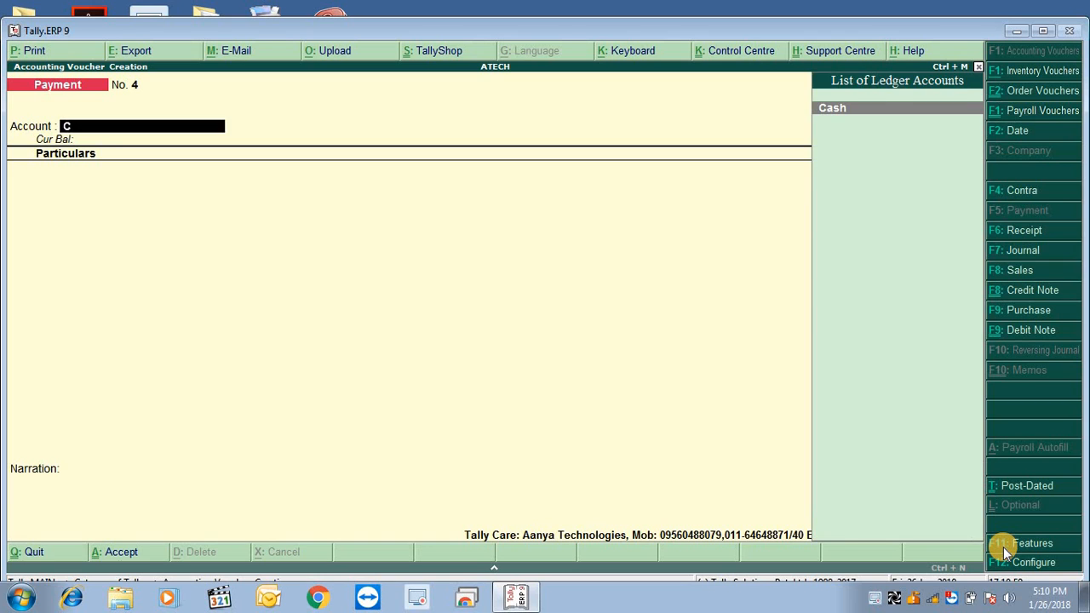
pyautogui.press('Return')
pyautogui.write('ABC')
pyautogui.press('Return')
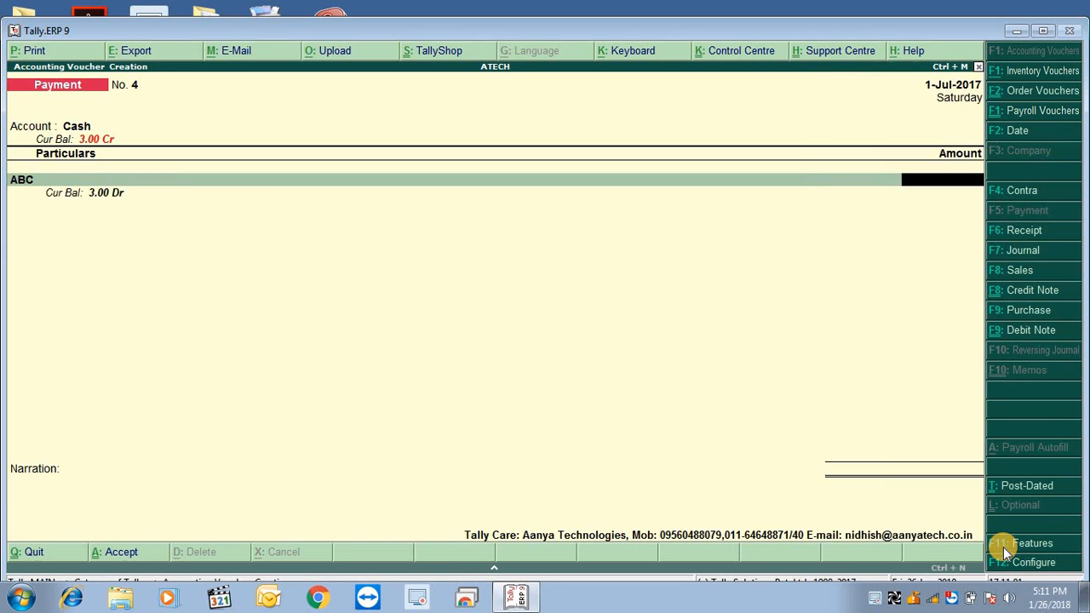
pyautogui.write('1')
pyautogui.press('Return')
pyautogui.press('Return')
pyautogui.press('Return')
pyautogui.press('Return')
pyautogui.press('Return')
pyautogui.press('Return')
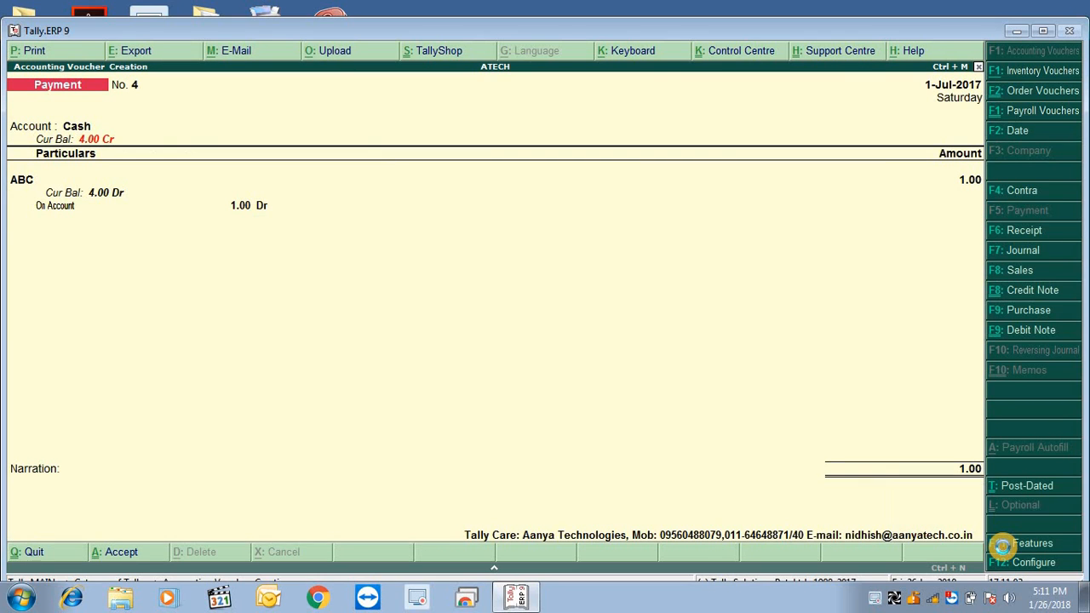
# Record a payment voucher dated 1.8.17 from Cash to ABC for 1.00, allocated On Account.
pyautogui.press('F2')
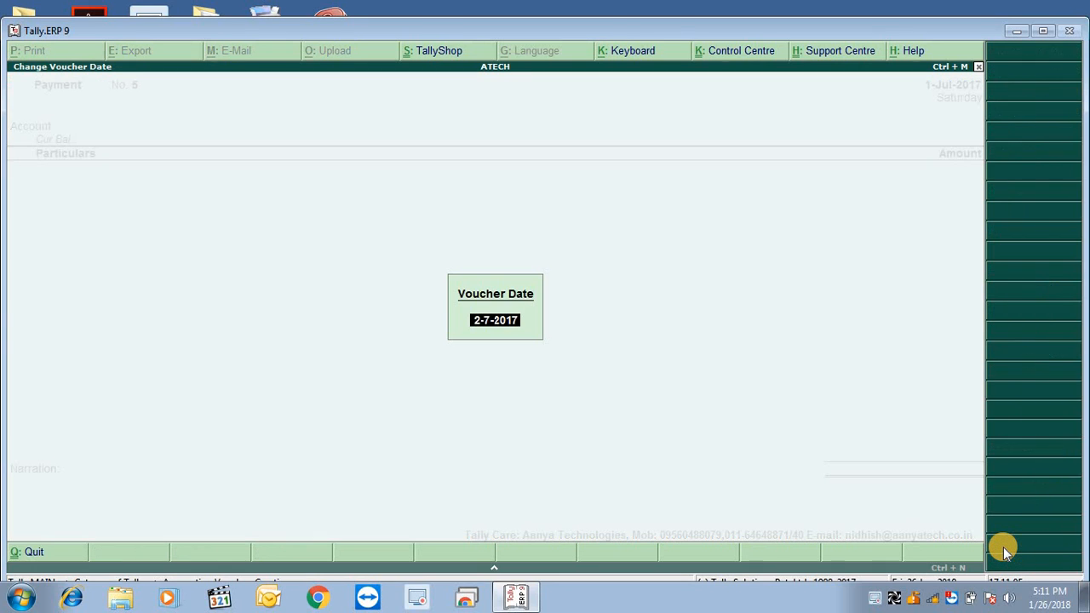
pyautogui.write('1.8.17')
pyautogui.press('Return')
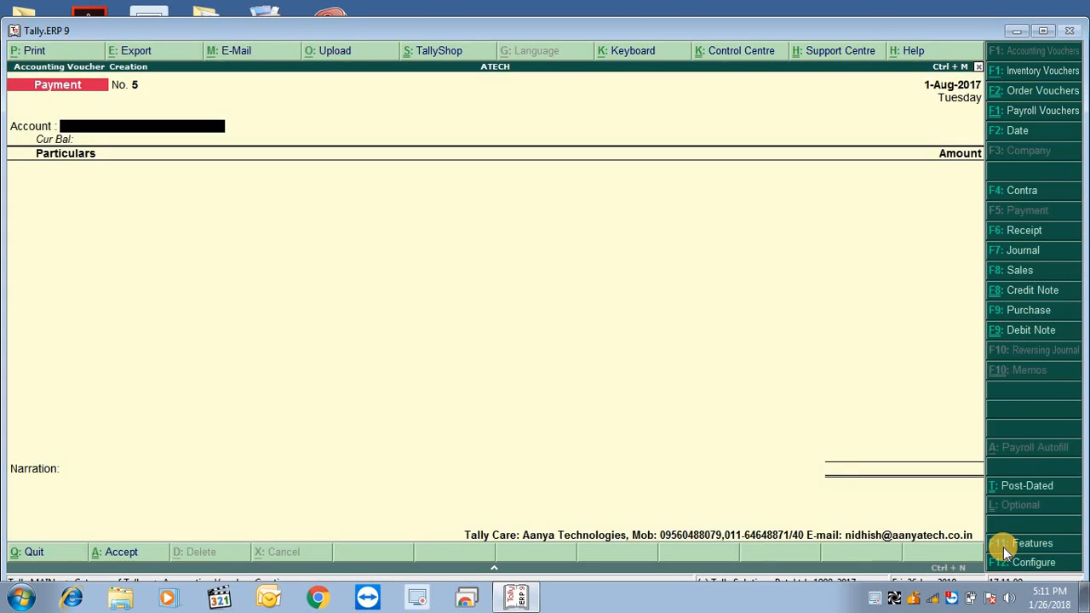
pyautogui.write('C')
pyautogui.press('Return')
pyautogui.write('A')
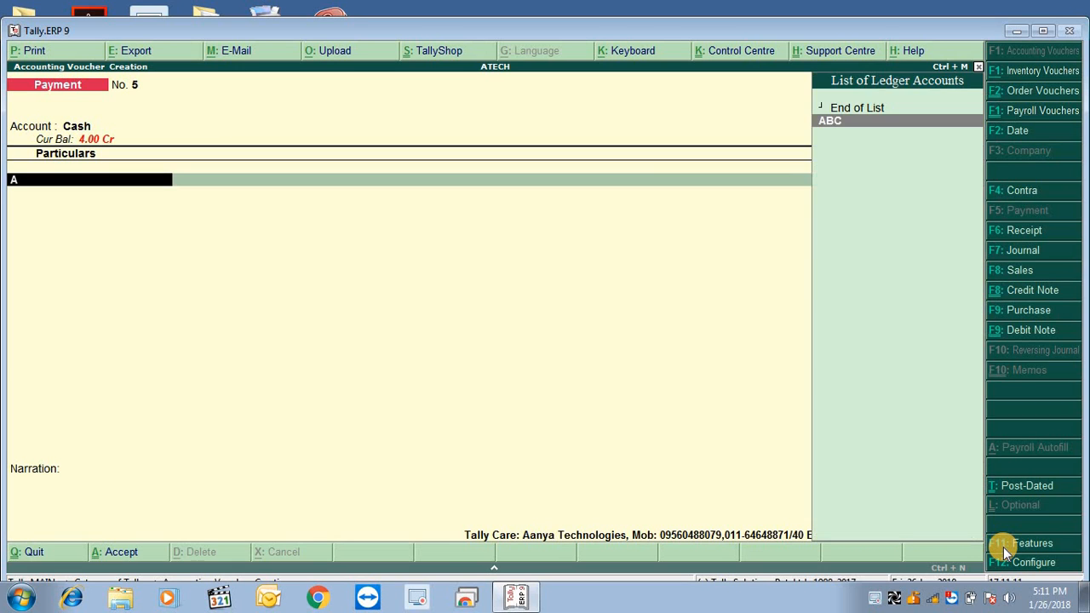
pyautogui.press('Return')
pyautogui.press('Return')
pyautogui.press('Return')
pyautogui.press('Return')
pyautogui.press('Return')
pyautogui.press('Return')
pyautogui.press('Return')
pyautogui.press('Return')
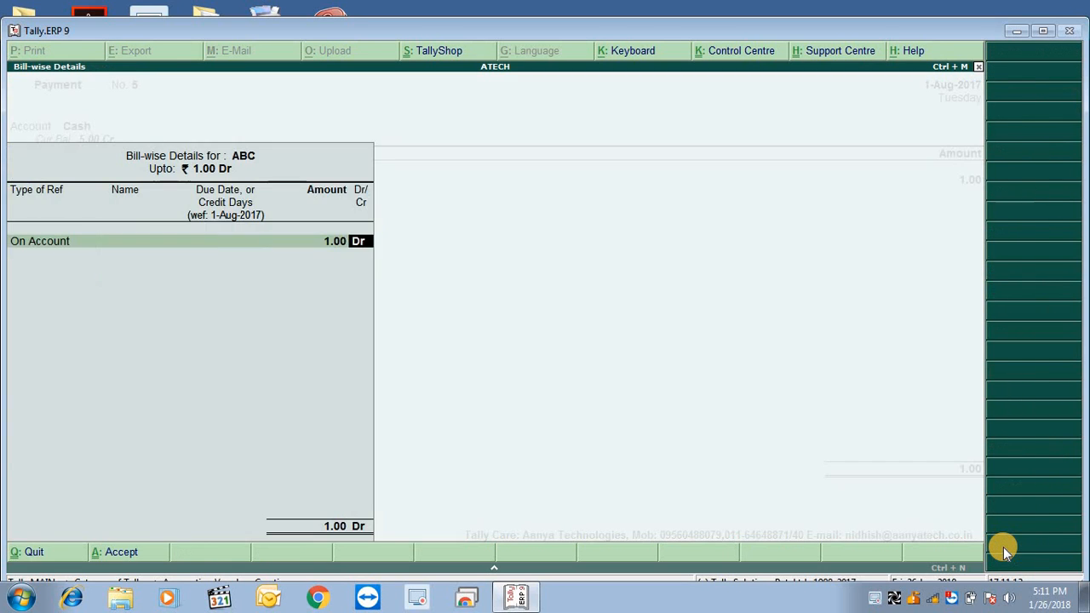
# Record a payment voucher dated 1.9.17 from Cash to ABC for 1.00, allocated On Account.
pyautogui.press('F2')
pyautogui.press('BackSpace')
pyautogui.write('1.9.17')
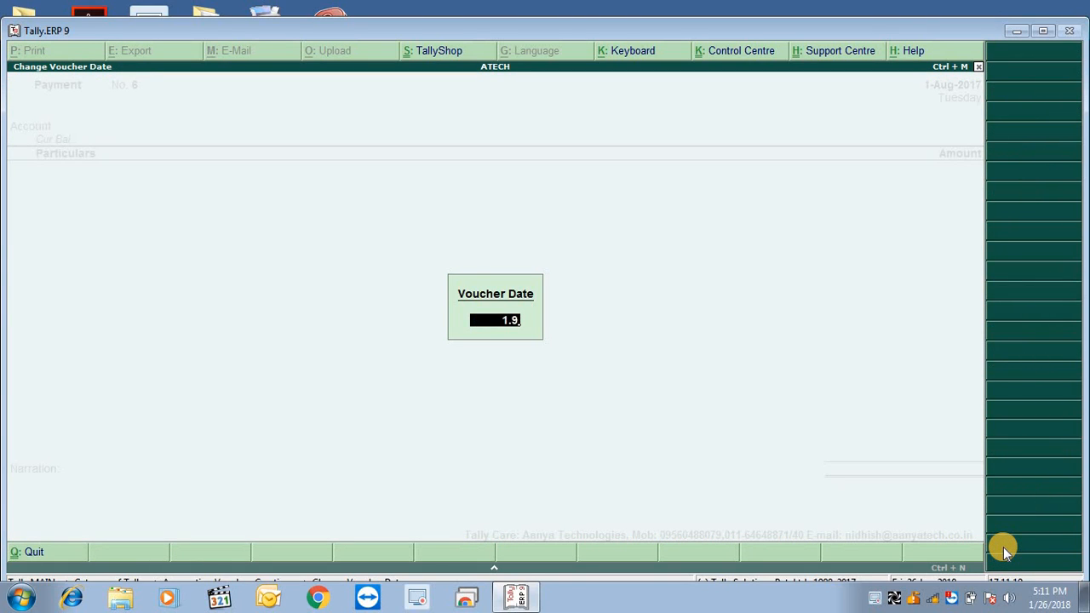
pyautogui.press('Return')
pyautogui.write('c')
pyautogui.press('Return')
pyautogui.write('a')
pyautogui.press('Return')
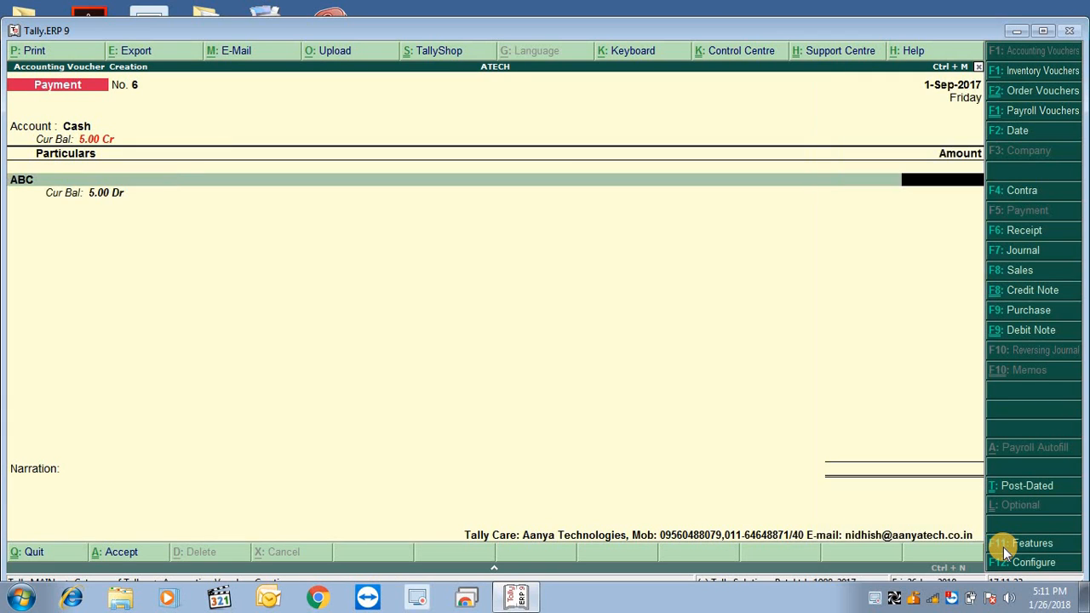
pyautogui.write('1')
pyautogui.press('Return')
pyautogui.press('Return')
pyautogui.press('Return')
pyautogui.press('Return')
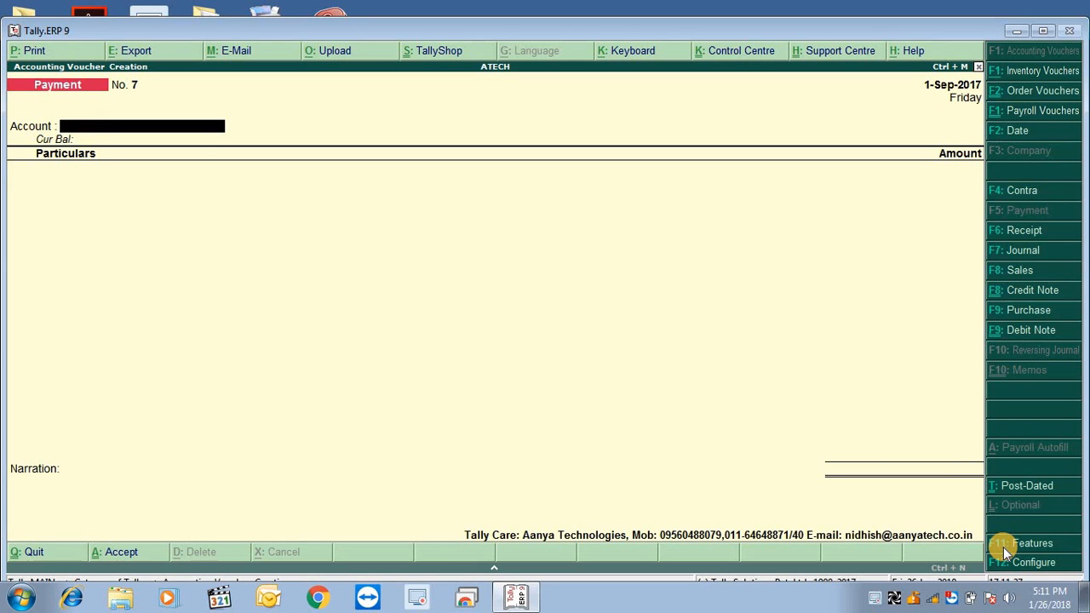
# Record a payment voucher dated 1.10.17 from Cash to ABC for 1.00, allocated On Account.
pyautogui.press('F2')
pyautogui.write('1.1')
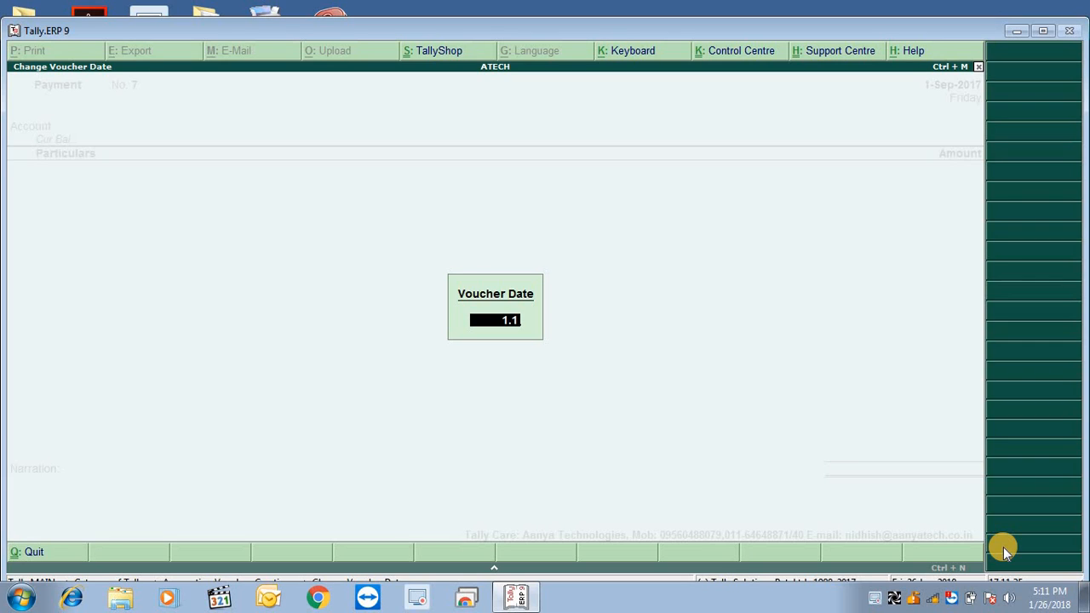
pyautogui.write('0.17')
pyautogui.press('Return')
pyautogui.write('c')
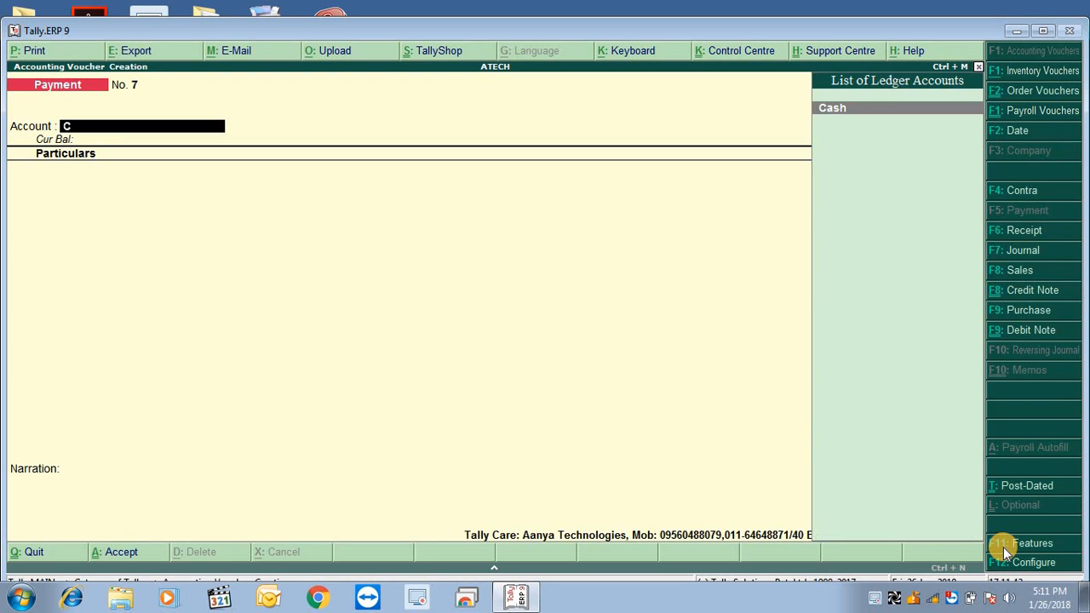
pyautogui.press('Return')
pyautogui.write('a')
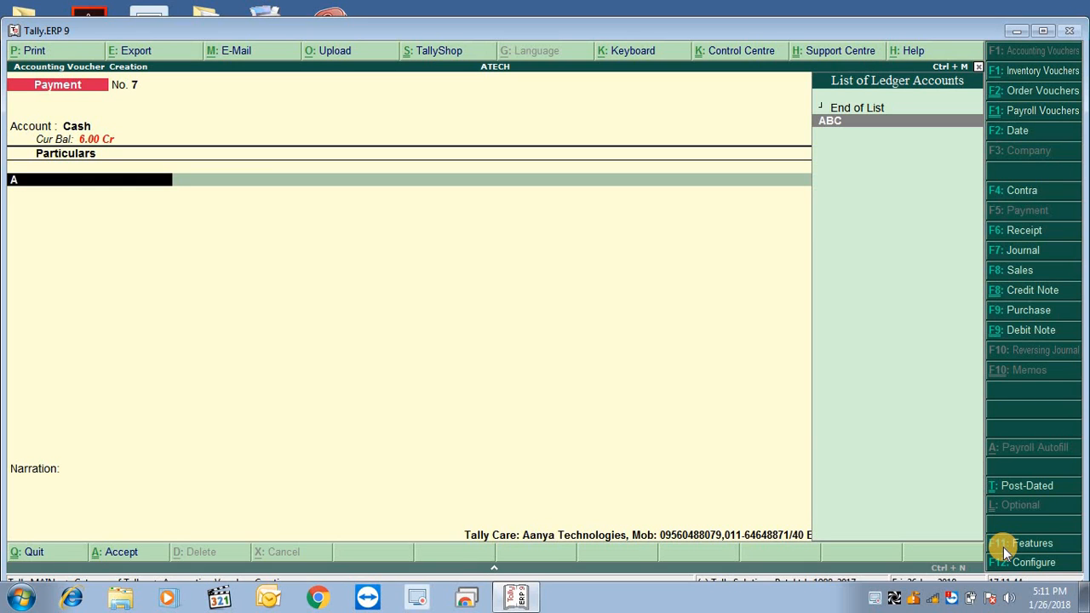
pyautogui.press('Return')
pyautogui.write('1')
pyautogui.press('Return')
pyautogui.press('Return')
pyautogui.press('Return')
pyautogui.press('Return')
pyautogui.press('Return')
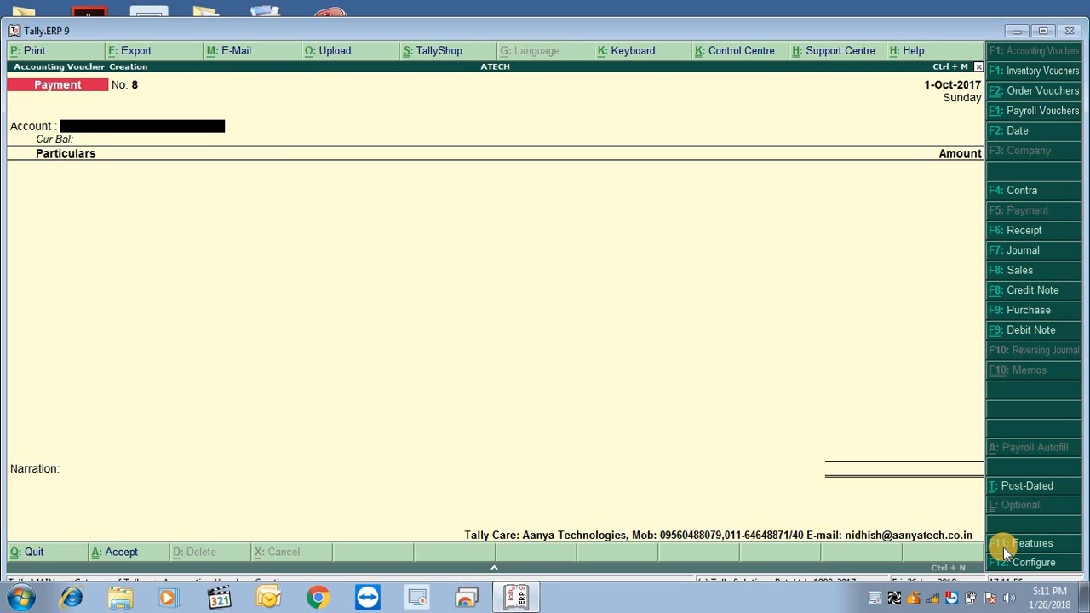
# Leave voucher entry and open company selection to check the data path of the stored companies.
pyautogui.press('Escape')
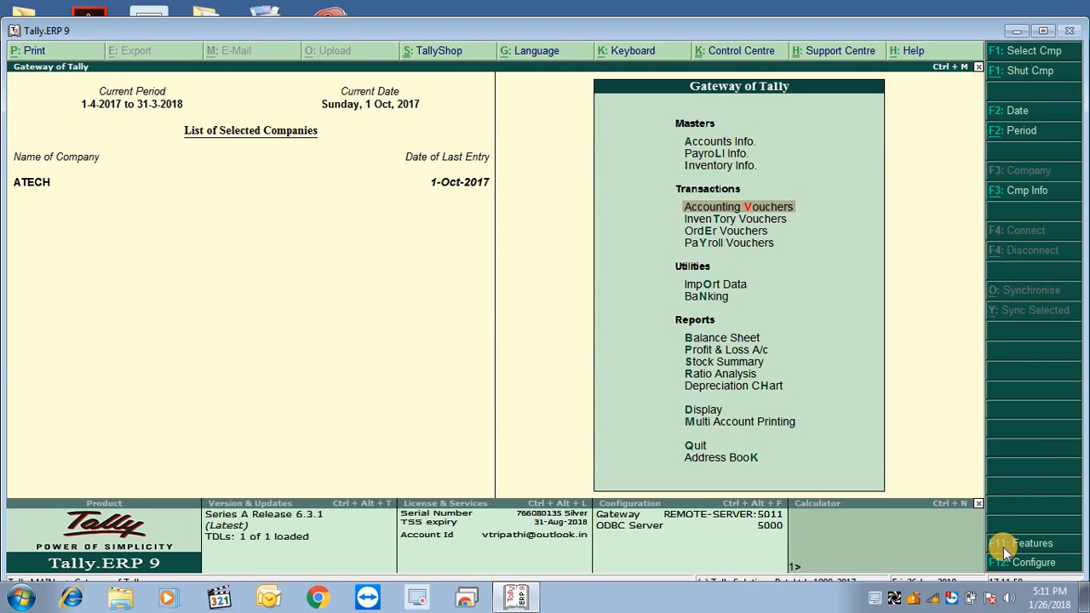
pyautogui.press('Escape')
pyautogui.press('Escape')
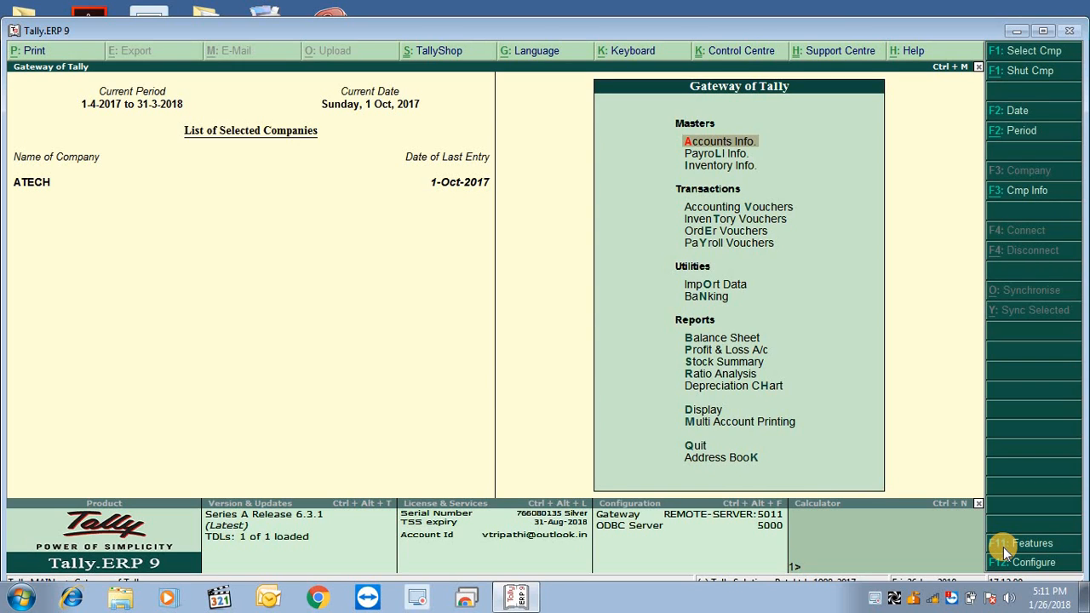
pyautogui.hotkey('alt', 'F3')
pyautogui.press('Return')
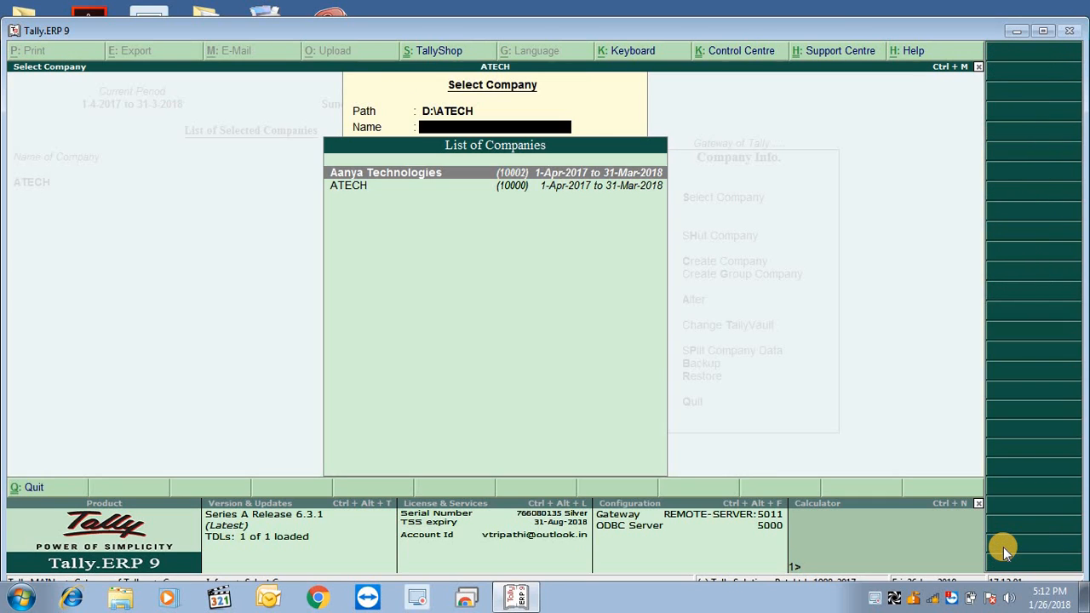
pyautogui.press('BackSpace')
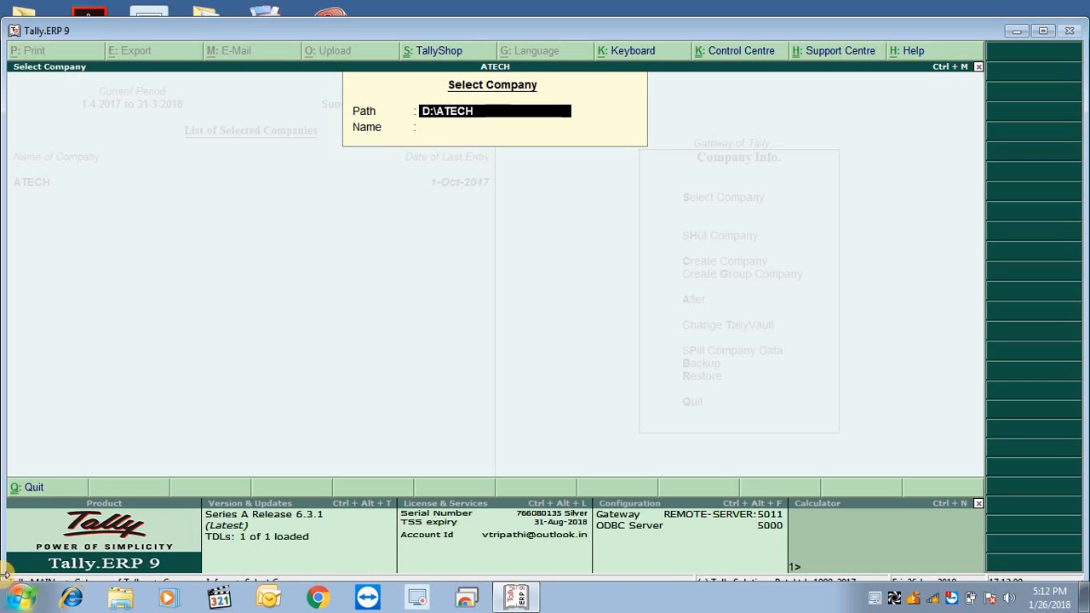
# Switch to Windows Explorer at D:\ATECH and open the company data folder 10000 to view its files.
pyautogui.click(20, 598)
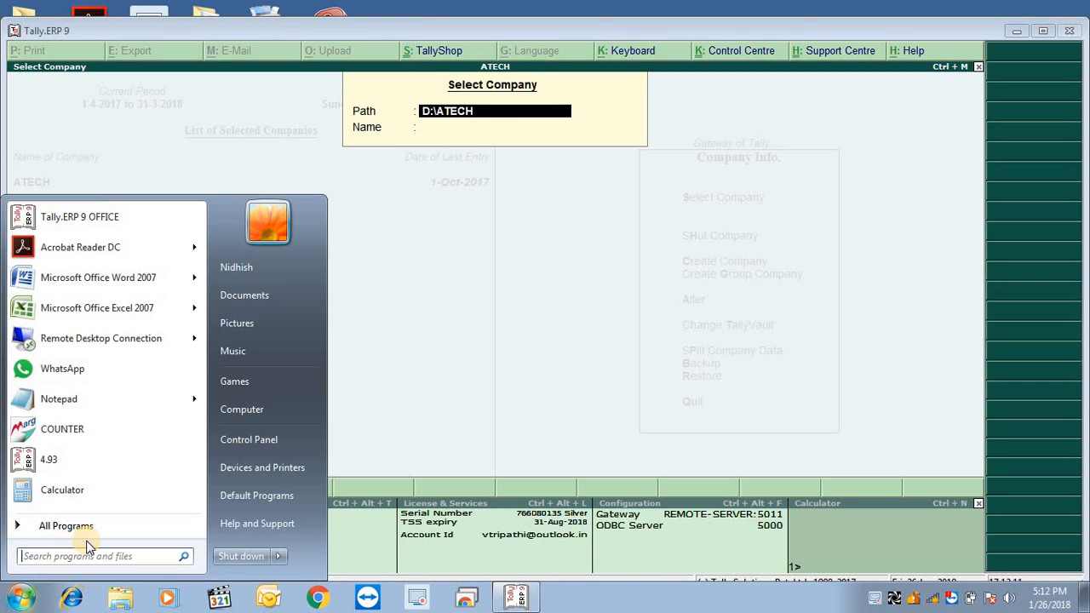
pyautogui.write('D:\\ATECH')
pyautogui.press('Return')
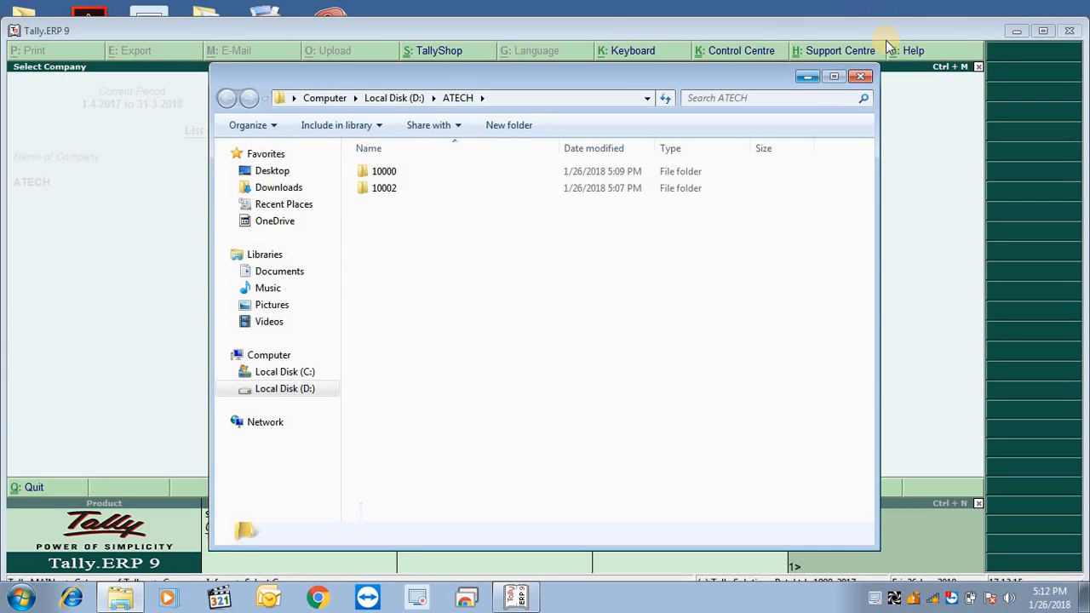
pyautogui.click(834, 76)
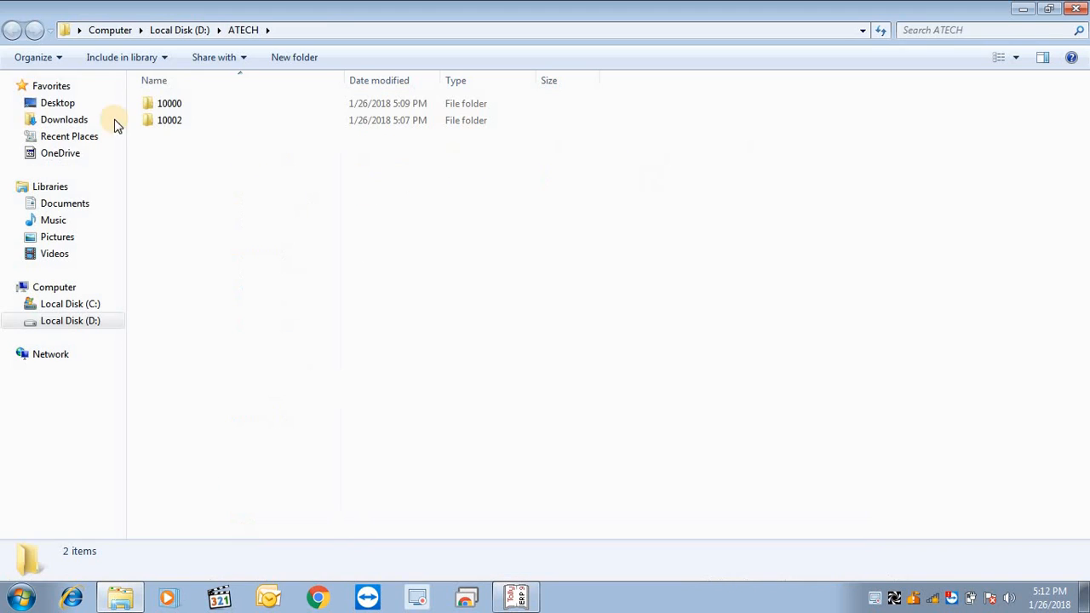
pyautogui.doubleClick(174, 111)
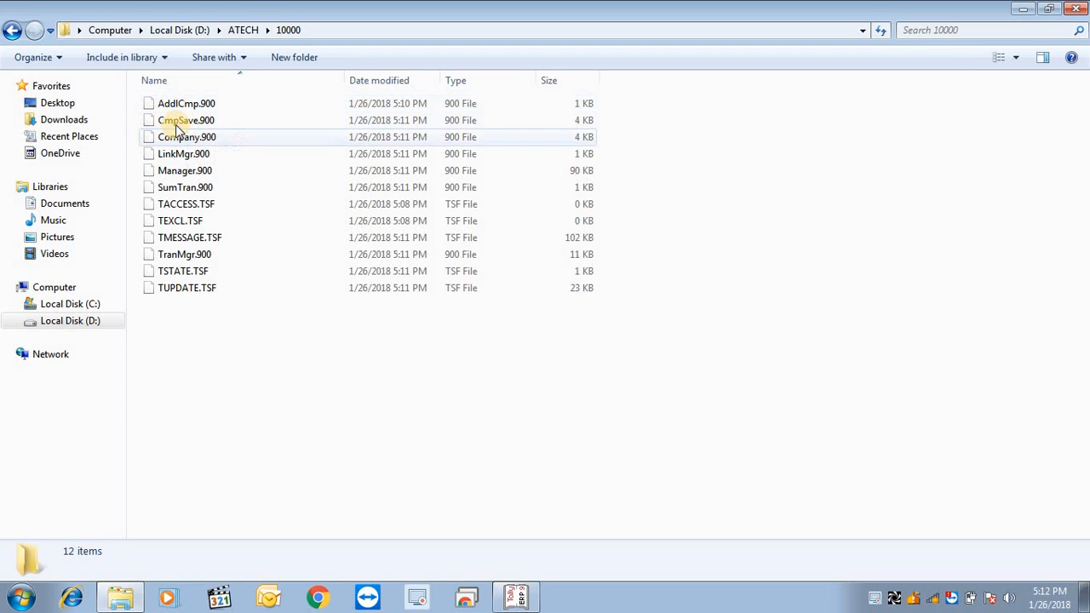
# Copy Company.900 from folder 10000 into D:\ATECH\10002, replacing the existing file there.
pyautogui.click(175, 141)
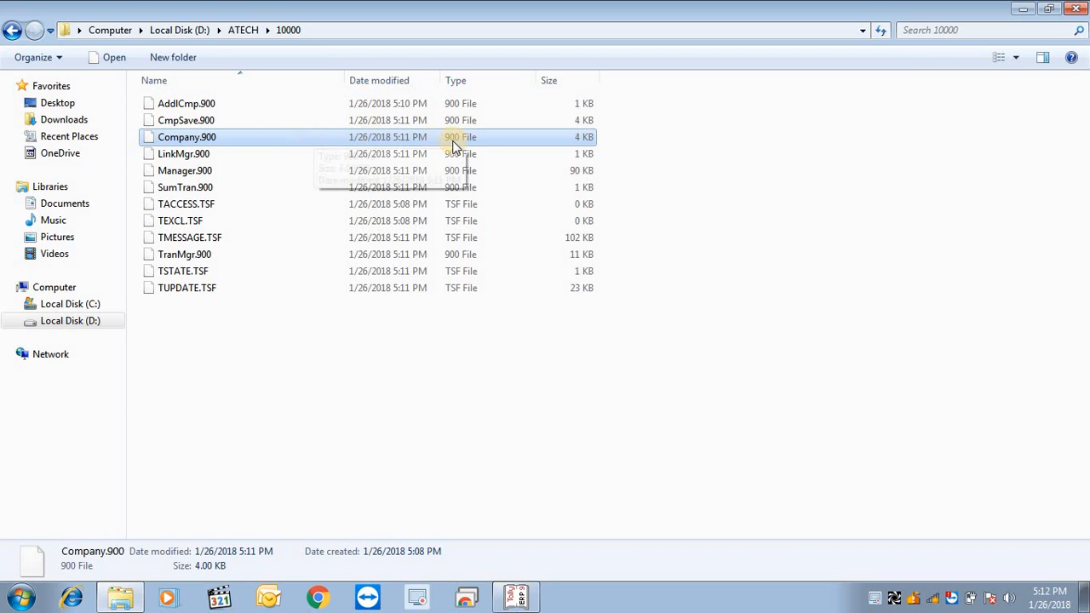
pyautogui.rightClick(194, 141)
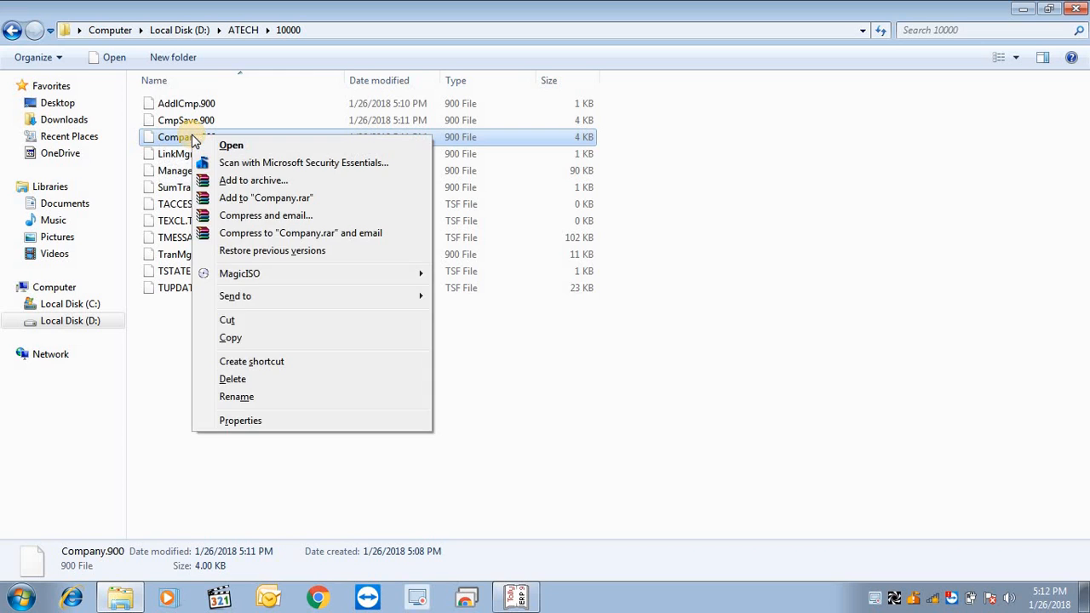
pyautogui.click(230, 337)
pyautogui.click(10, 33)
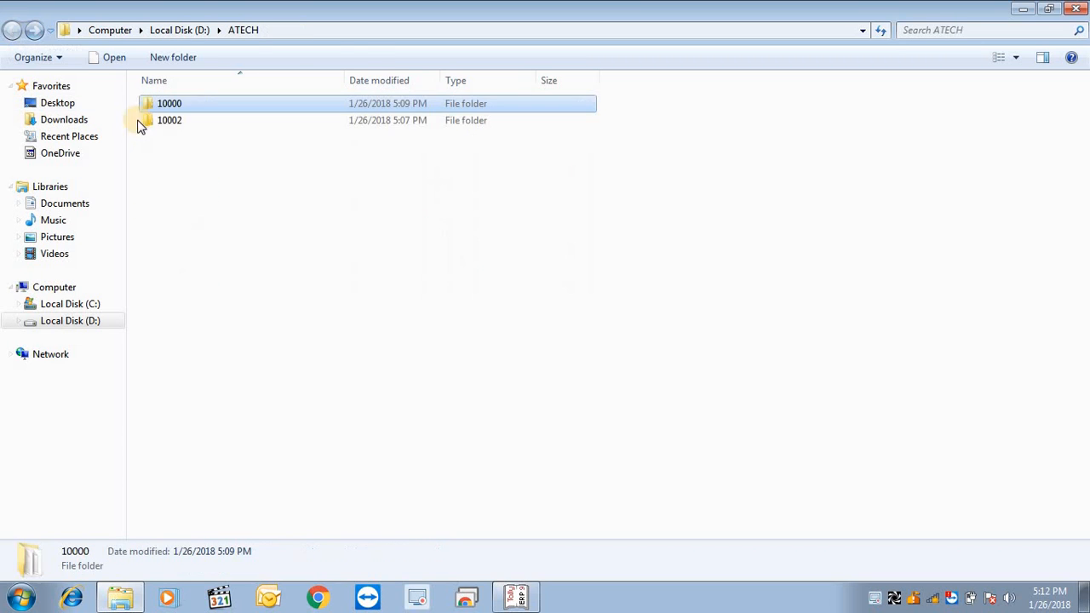
pyautogui.doubleClick(185, 125)
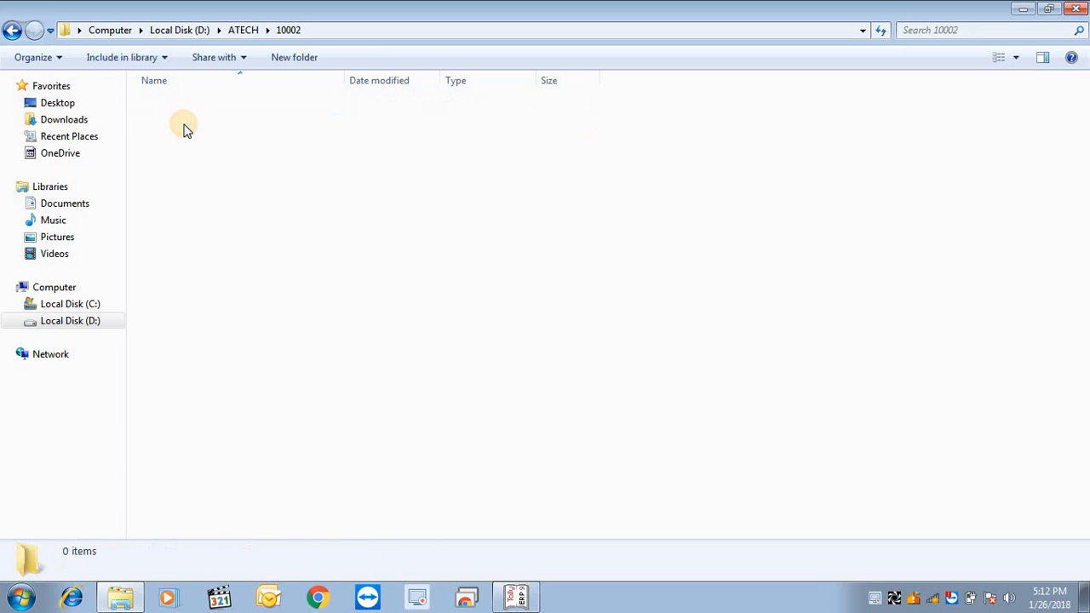
pyautogui.hotkey('ctrl', 'v')
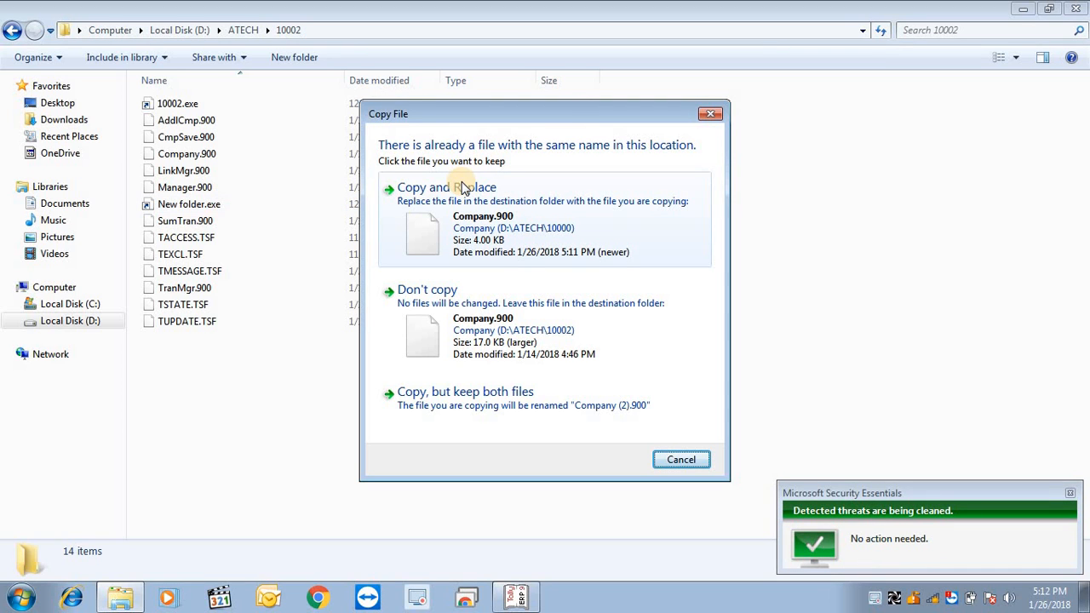
pyautogui.click(523, 234)
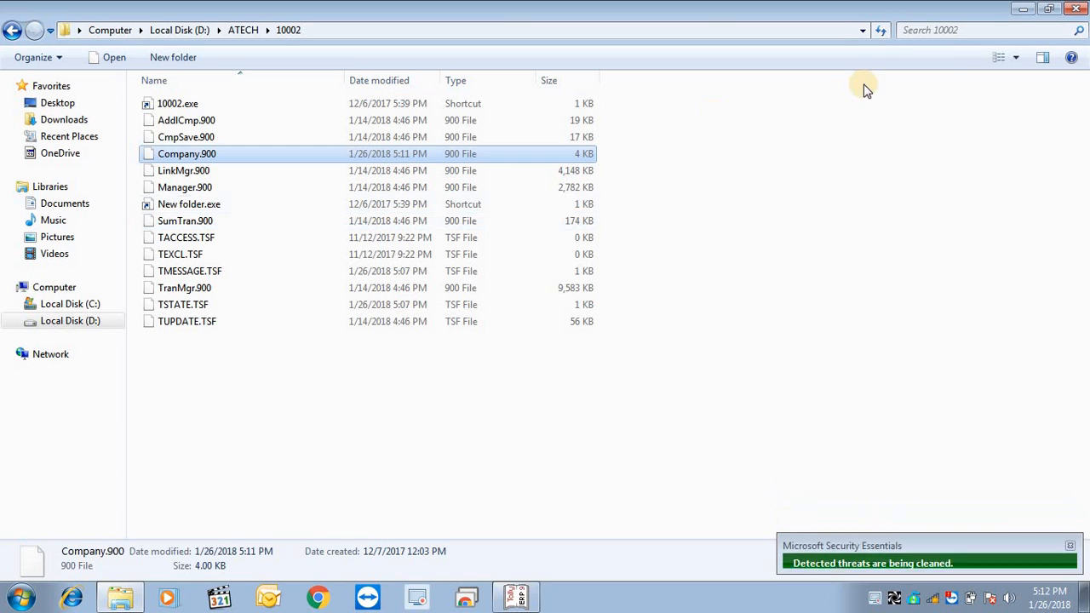
# Close Windows Explorer, return to Tally.ERP 9, leave company selection and shut the company ATECH.
pyautogui.click(1076, 8)
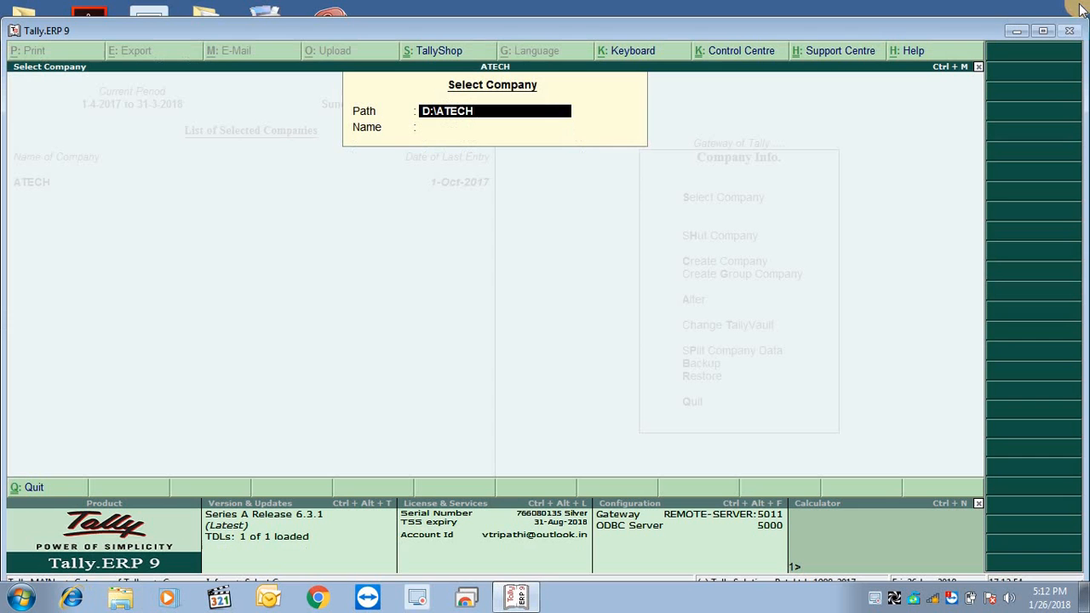
pyautogui.press('Escape')
pyautogui.press('Escape')
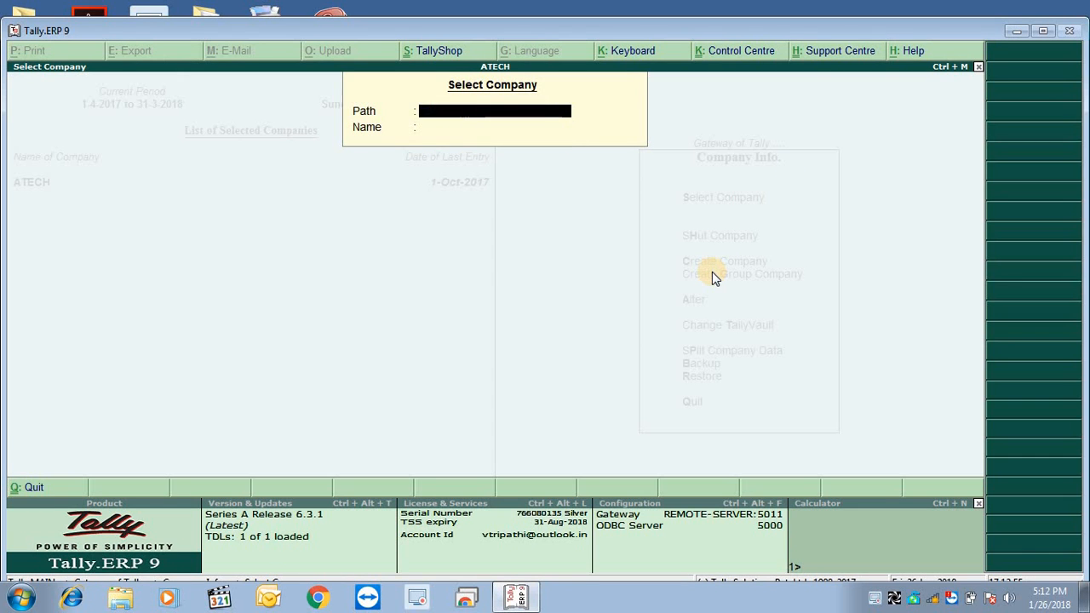
pyautogui.press('Escape')
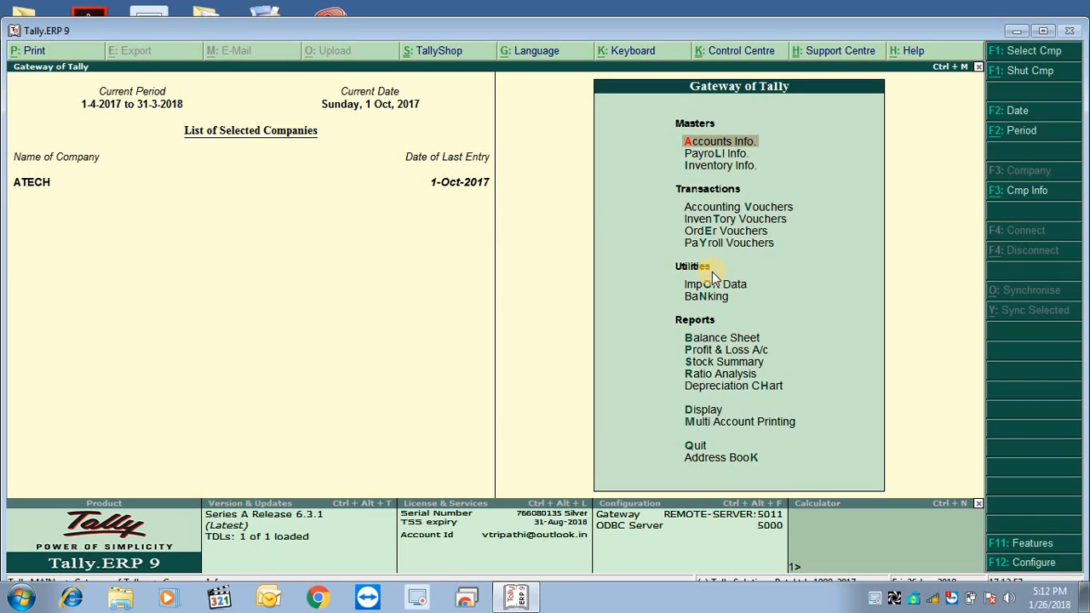
pyautogui.hotkey('alt', 'F3')
pyautogui.press('Down')
pyautogui.press('Return')
pyautogui.press('Return')
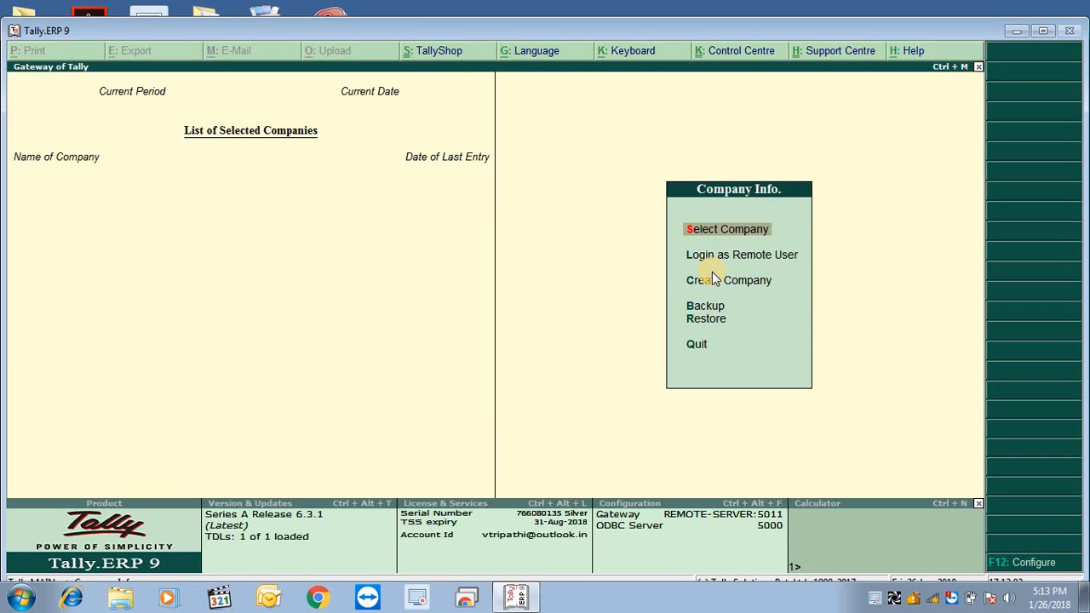
# Rewrite the data of company ATECH (10002) in D:\ATECH without backing it up first.
pyautogui.hotkey('ctrl', 'alt', 'r')
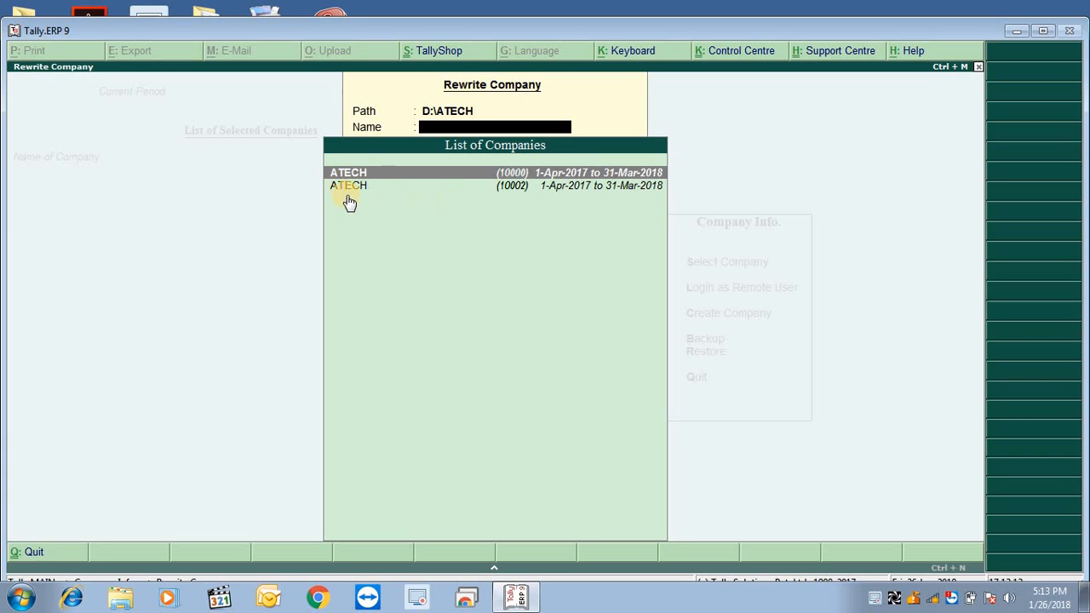
pyautogui.click(512, 190)
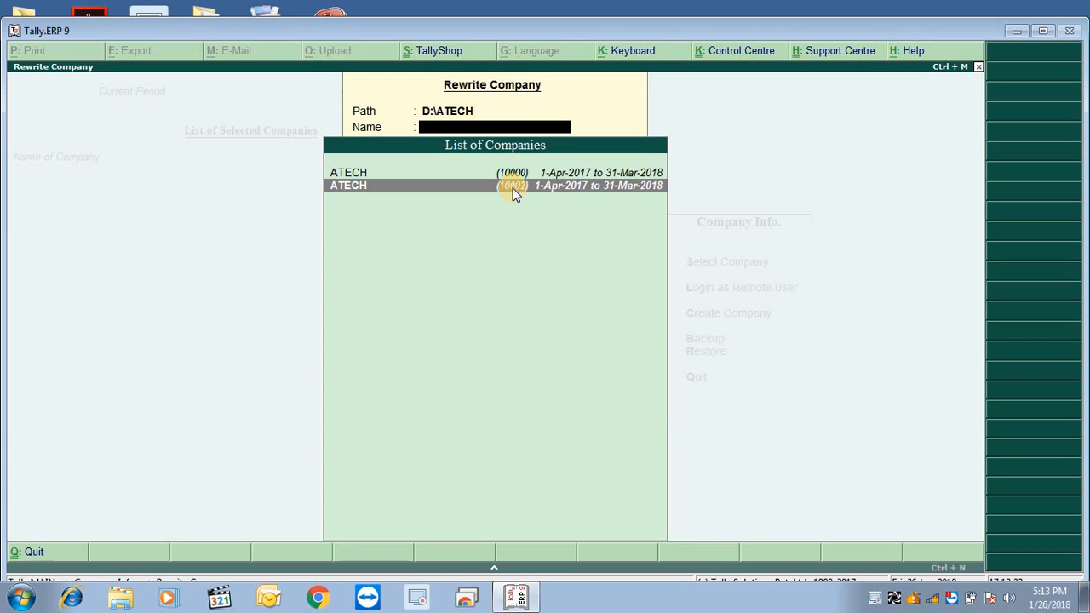
pyautogui.click(512, 191)
pyautogui.press('y')
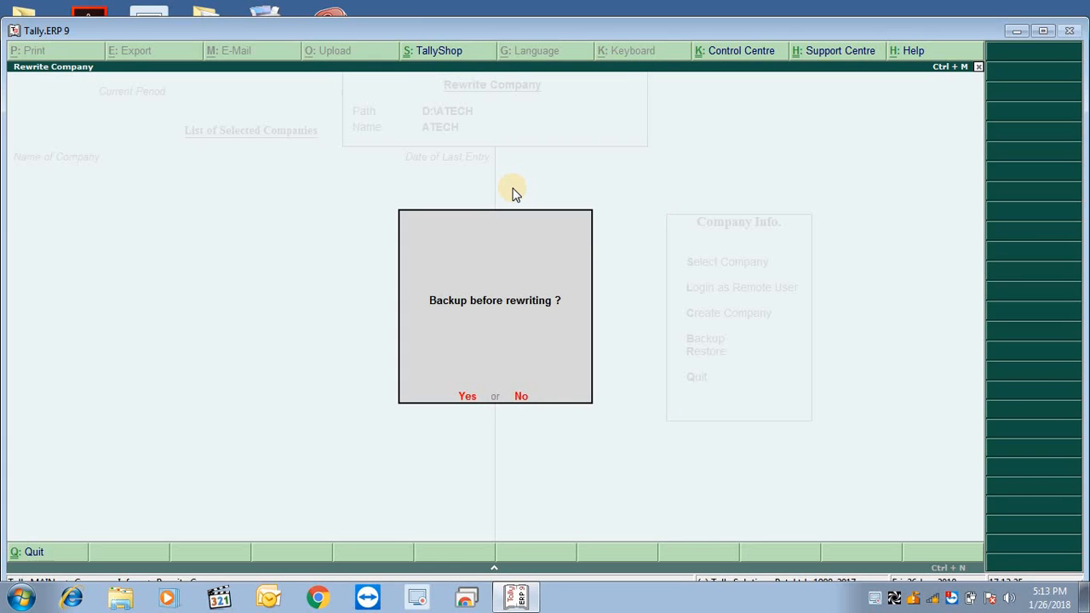
pyautogui.press('n')
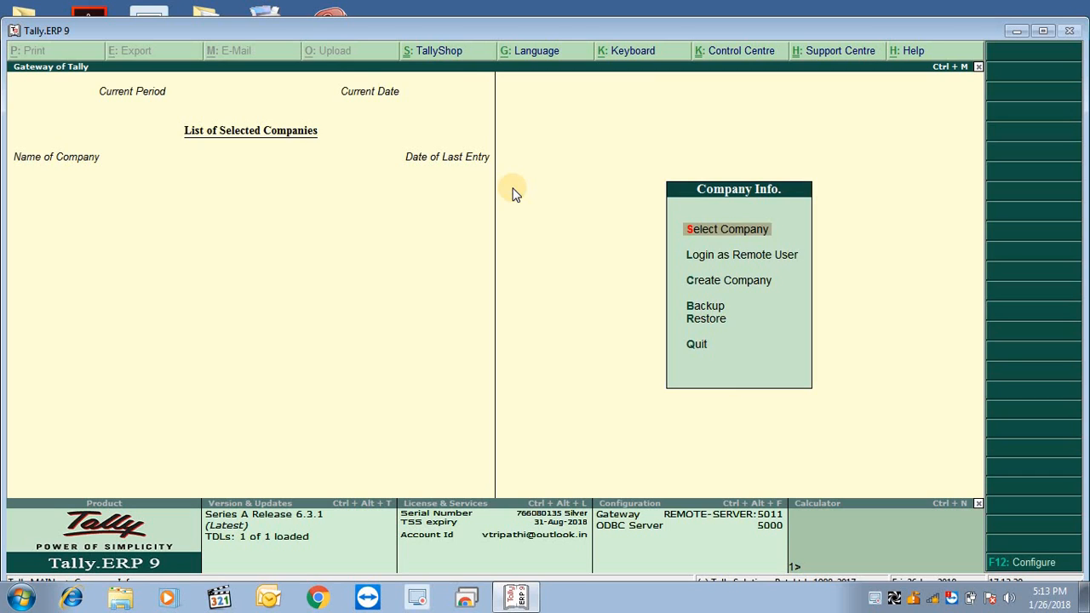
# Load the company ATECH (10002) from the D:\ATECH data path.
pyautogui.press('Return')
pyautogui.click(514, 186)
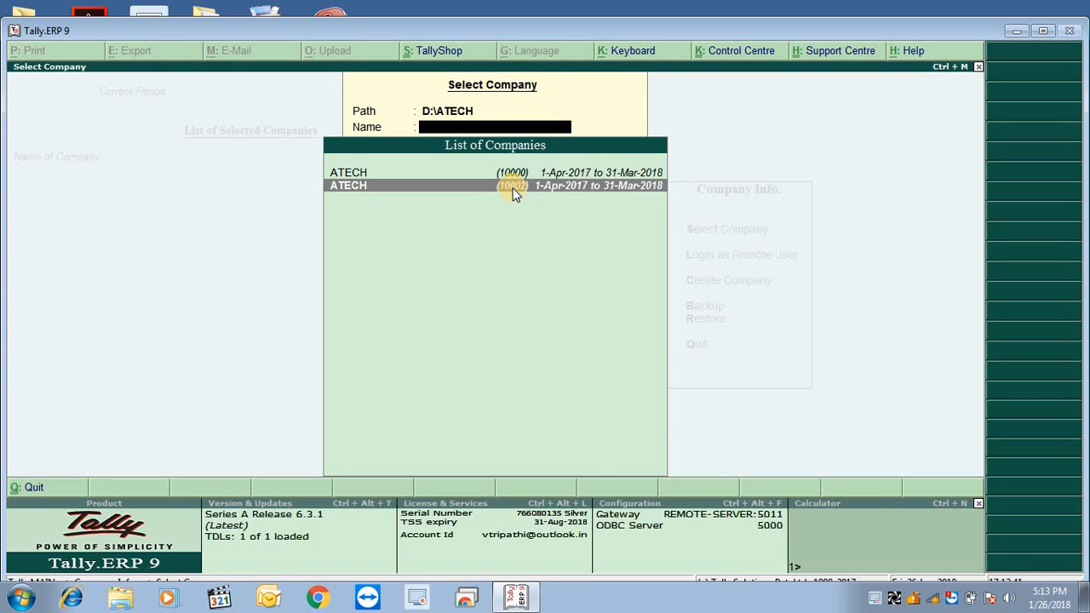
pyautogui.press('Return')
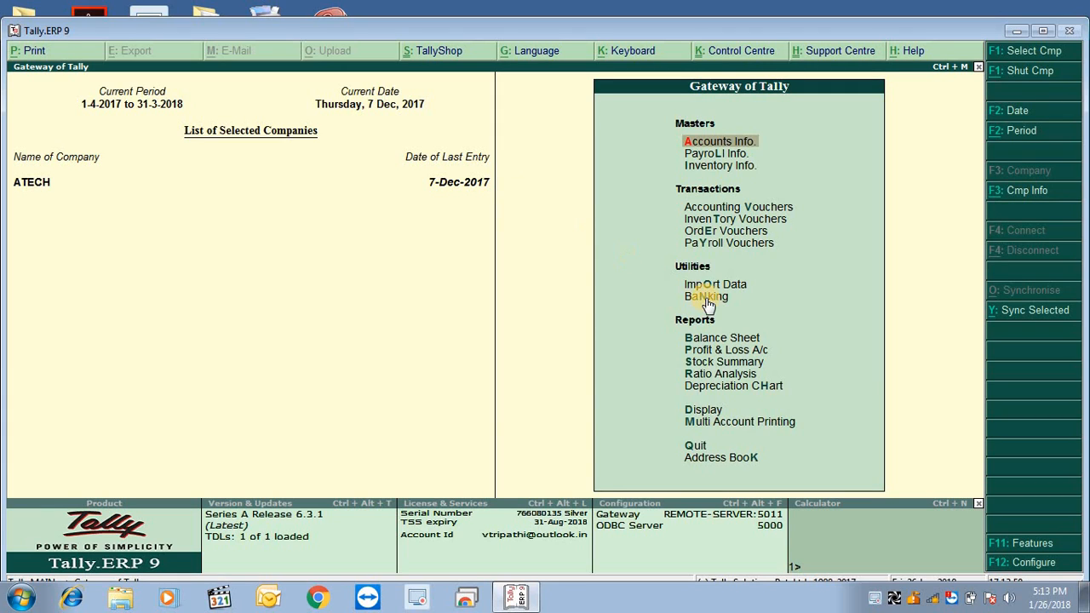
# Review the monthly figures in the Sales Register of ATECH, then leave the report.
pyautogui.press('d')
pyautogui.press('a')
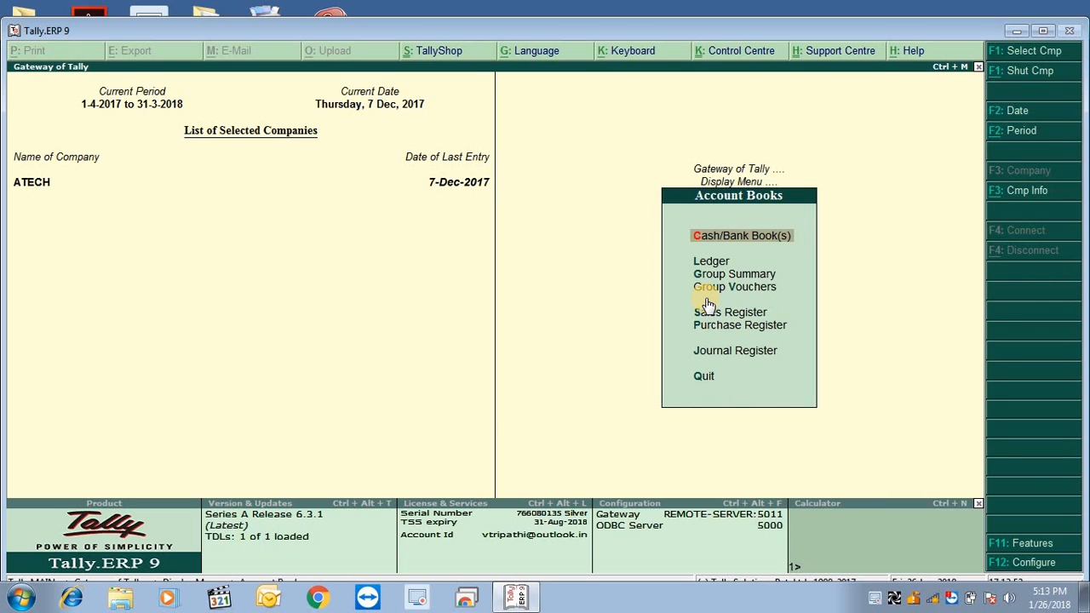
pyautogui.click(707, 304)
pyautogui.press('Up')
pyautogui.press('Up')
pyautogui.press('Up')
pyautogui.press('Up')
pyautogui.press('Up')
pyautogui.press('Up')
pyautogui.press('Up')
pyautogui.press('Up')
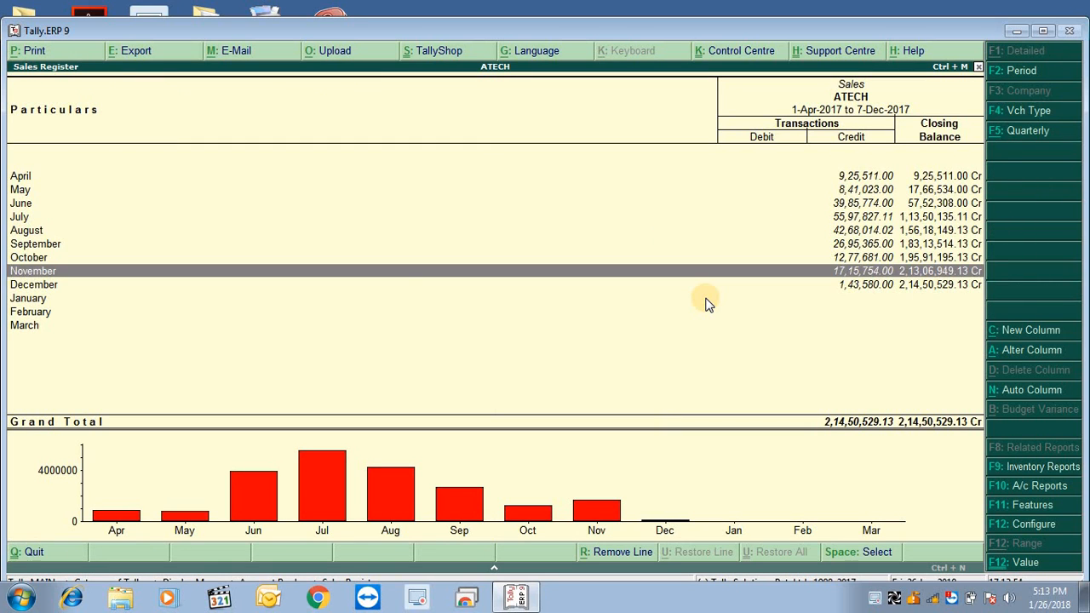
pyautogui.press('Down')
pyautogui.press('Down')
pyautogui.press('Down')
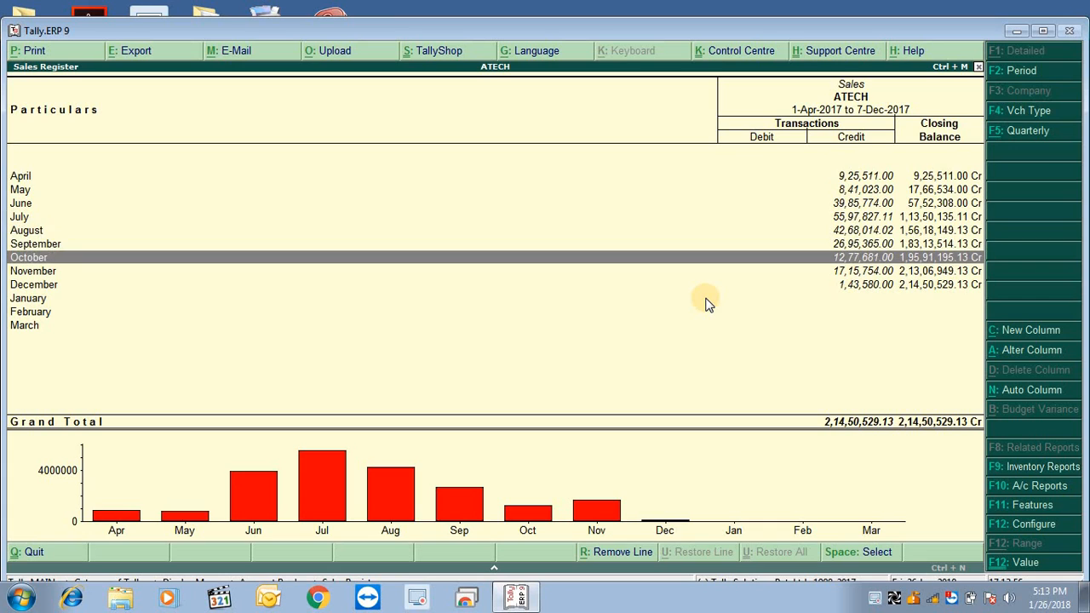
pyautogui.press('Escape')
pyautogui.press('Escape')
pyautogui.press('Escape')
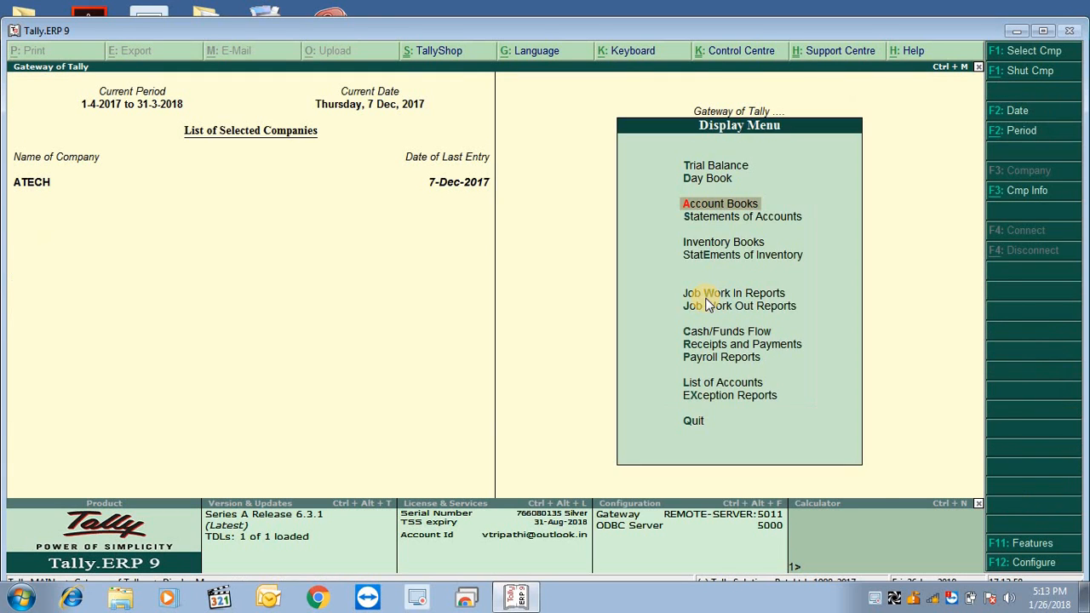
# View the Balance Sheet of ATECH and return to the Gateway of Tally.
pyautogui.press('Up')
pyautogui.press('Up')
pyautogui.press('Up')
pyautogui.press('Up')
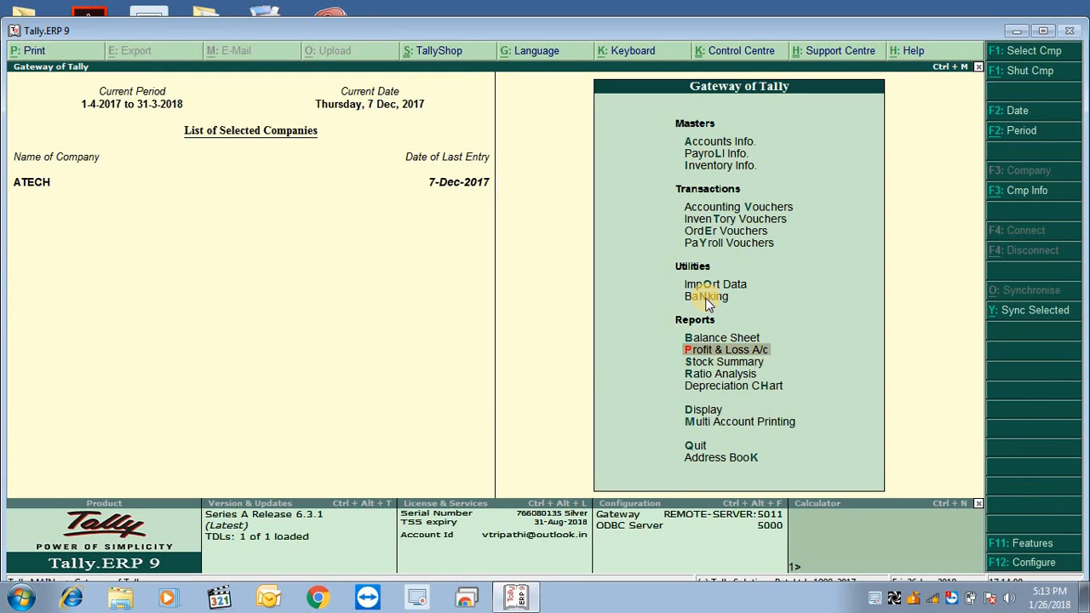
pyautogui.press('Up')
pyautogui.press('Return')
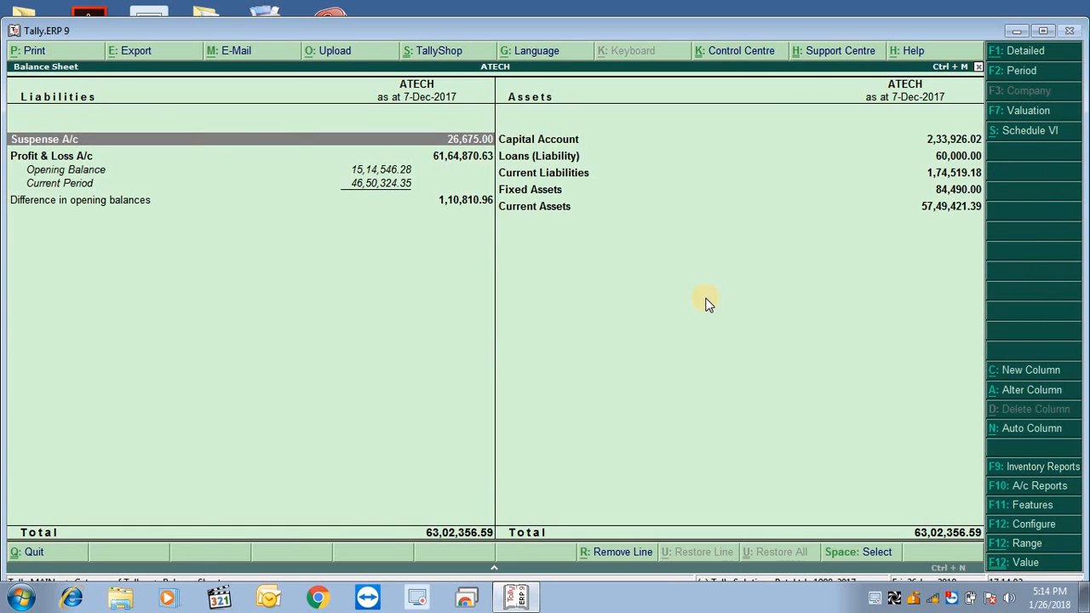
pyautogui.press('Escape')
# View the Profit & Loss A/c of ATECH and return to the Gateway of Tally.
pyautogui.press('Down')
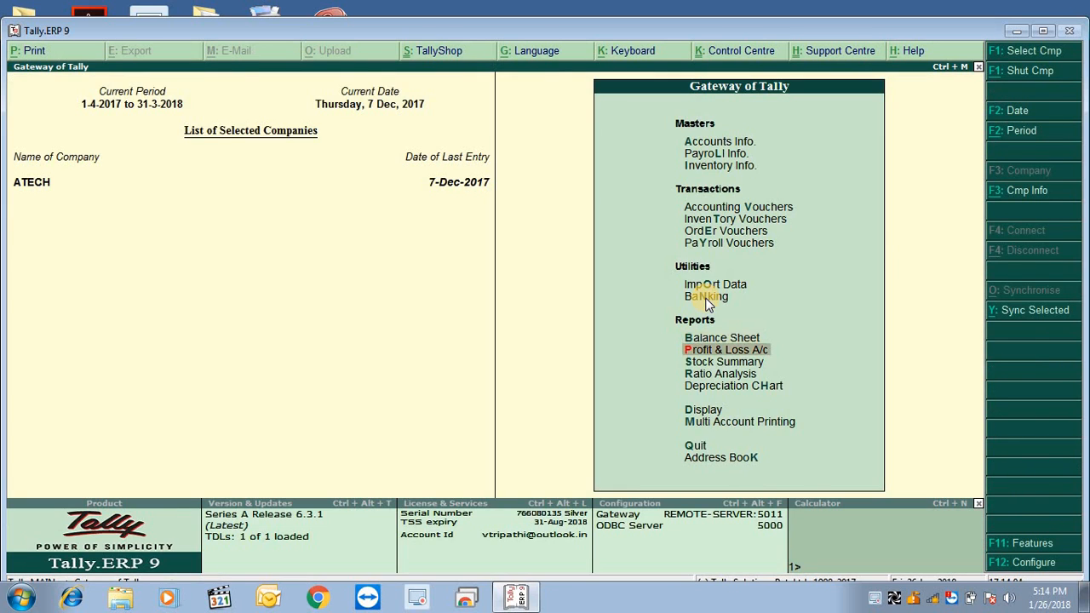
pyautogui.press('Return')
pyautogui.press('Escape')
pyautogui.press('Escape')
pyautogui.press('Escape')
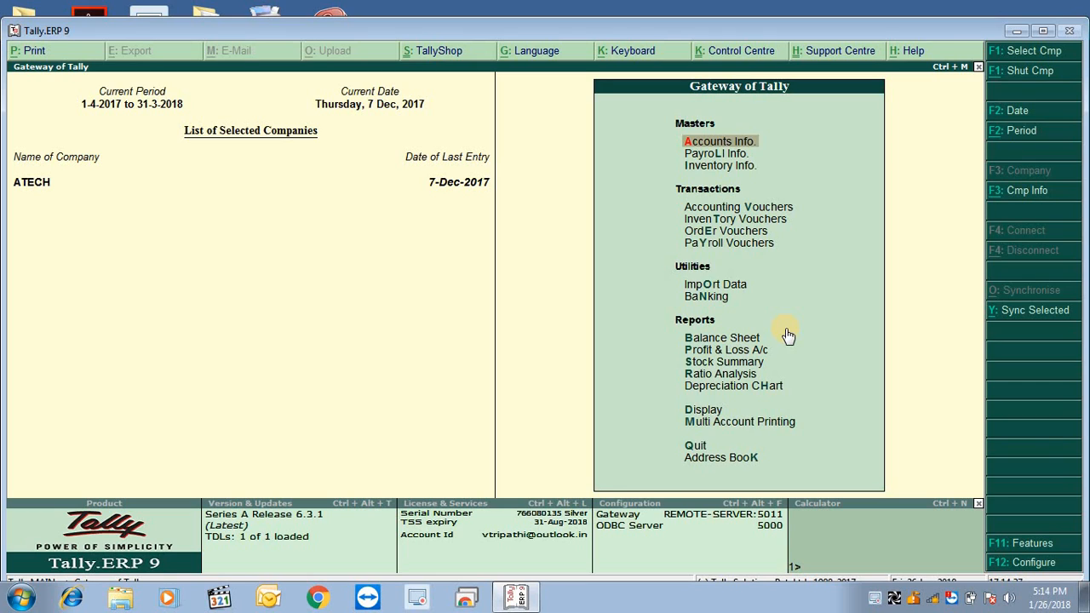
# Quit Tally and confirm the exit.
pyautogui.press('Escape')
pyautogui.press('Return')
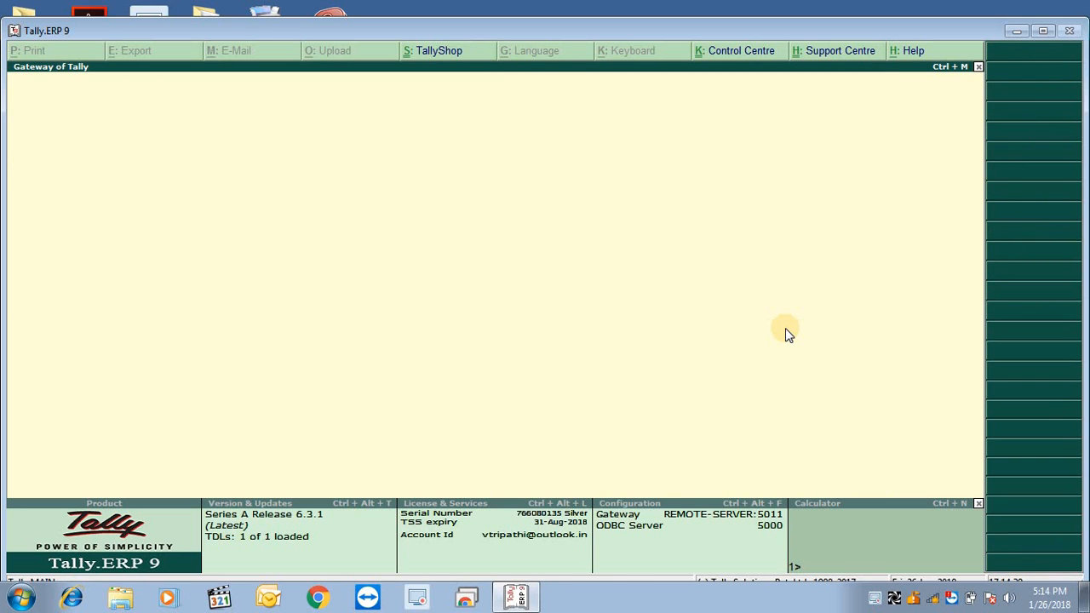